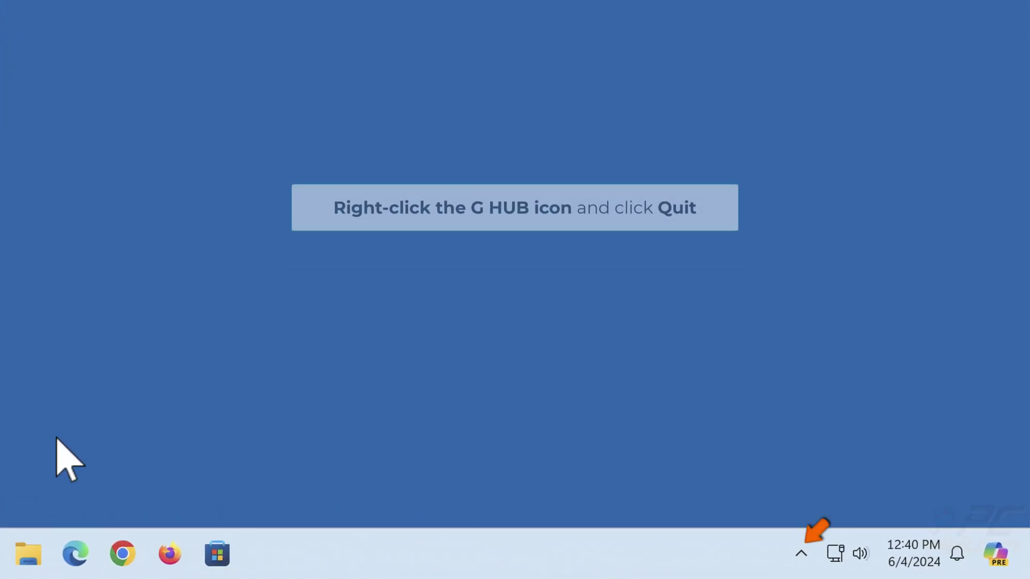
# - Quit Logitech G HUB from its icon in the taskbar's hidden icons tray
pyautogui.click(803, 554)
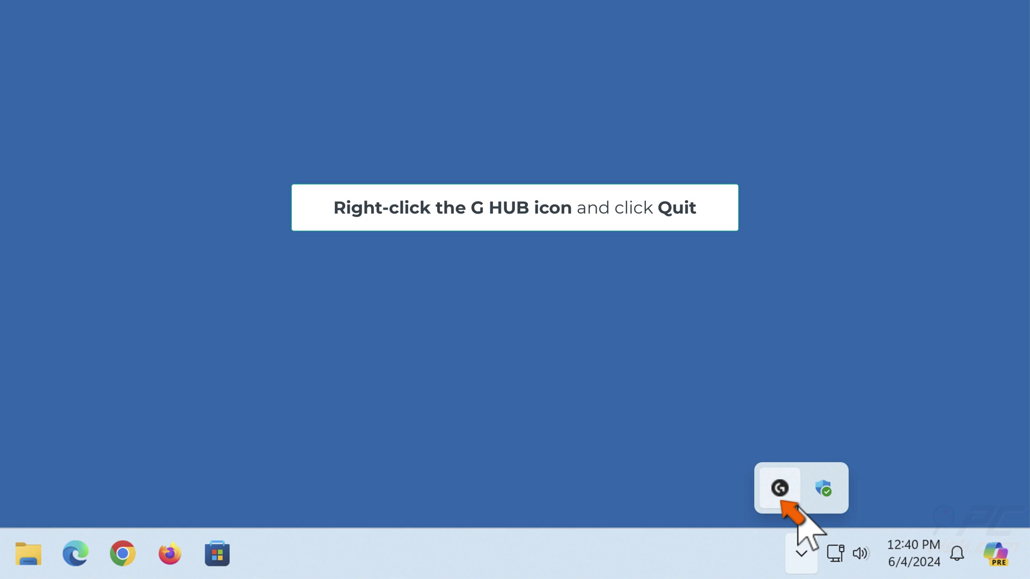
pyautogui.rightClick(783, 489)
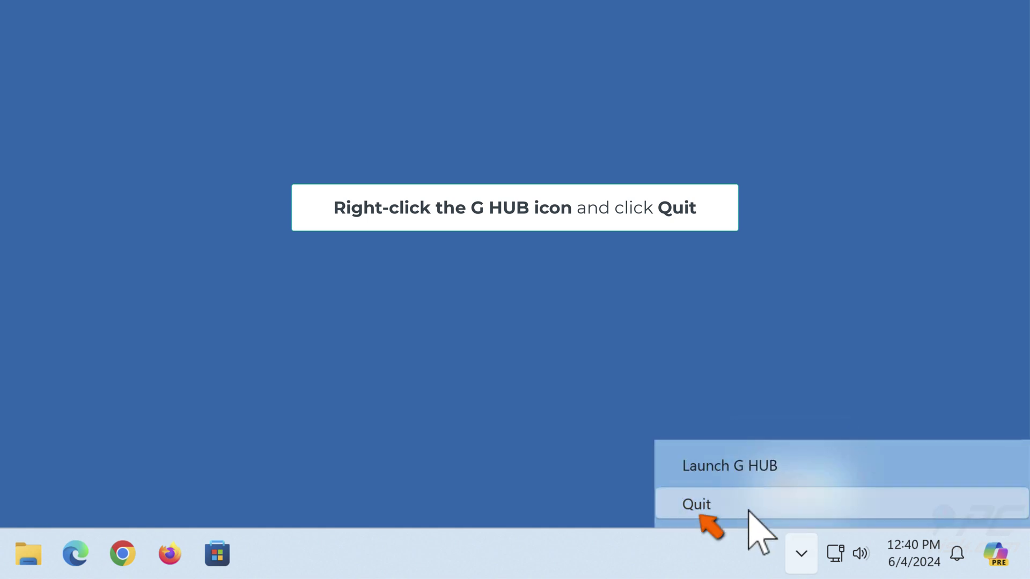
pyautogui.click(701, 506)
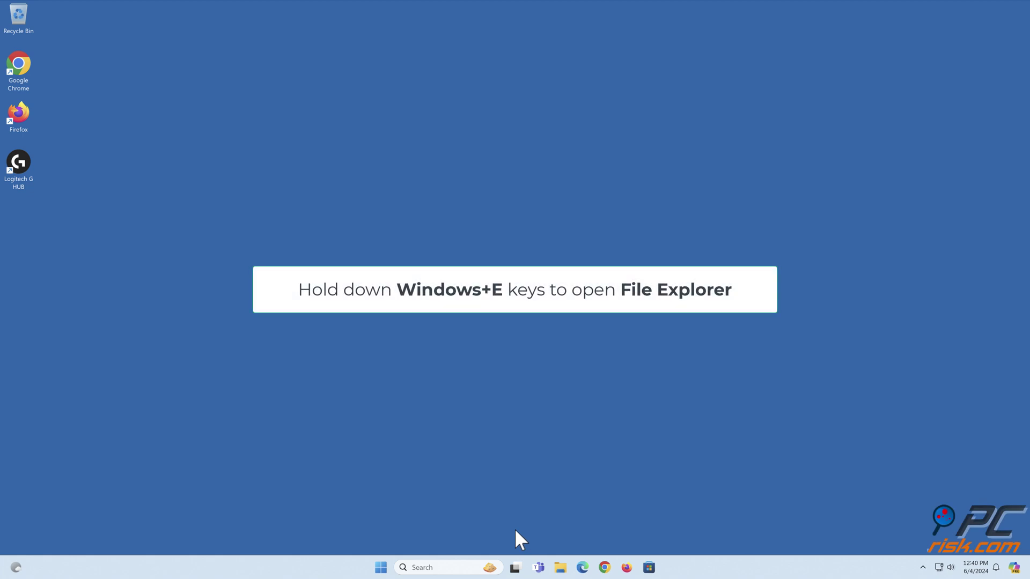
# - Open C:\Program Files\LGHUB in a new File Explorer window
pyautogui.press('super+e')
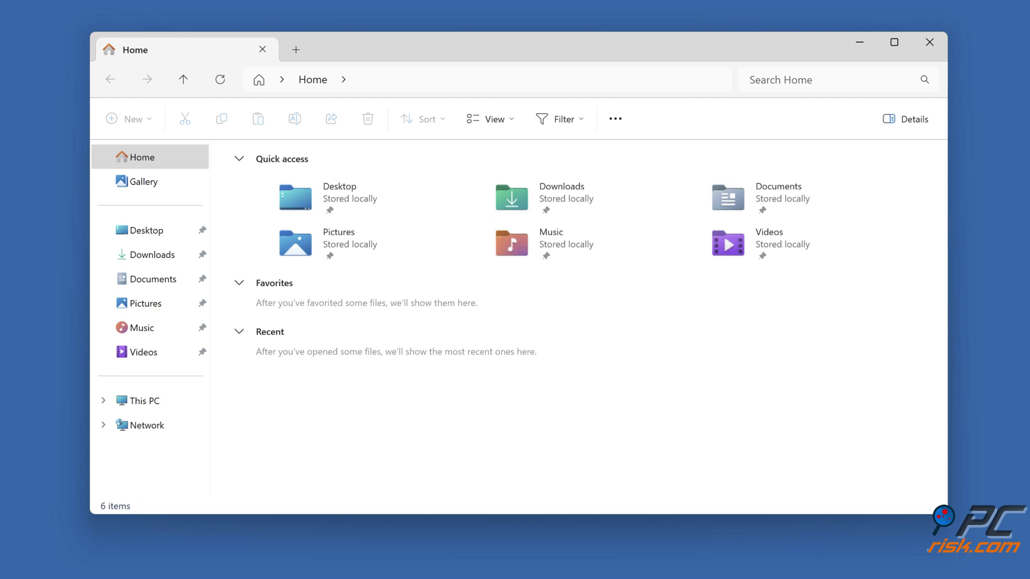
pyautogui.click(647, 83)
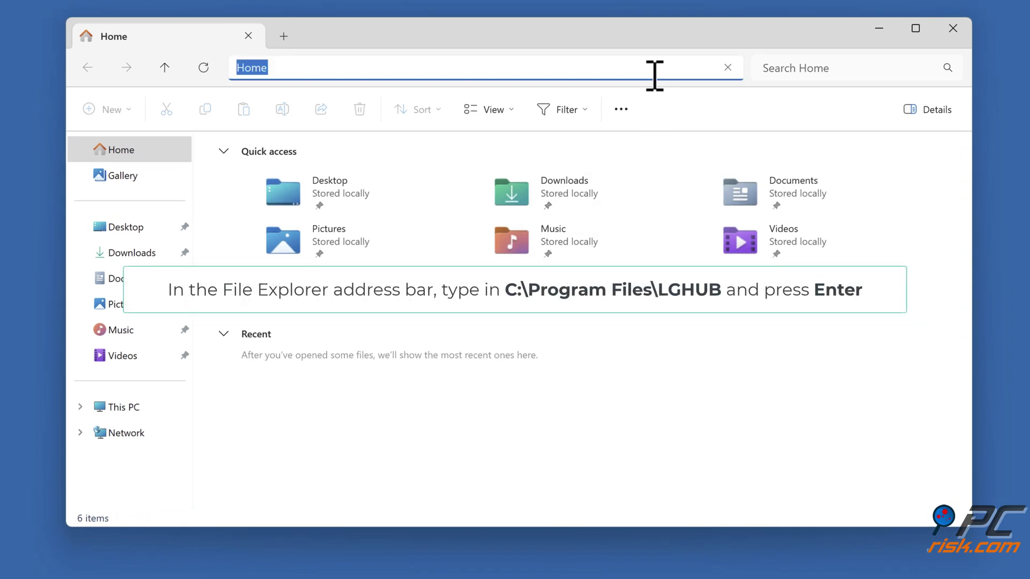
pyautogui.write('c:\\program ')
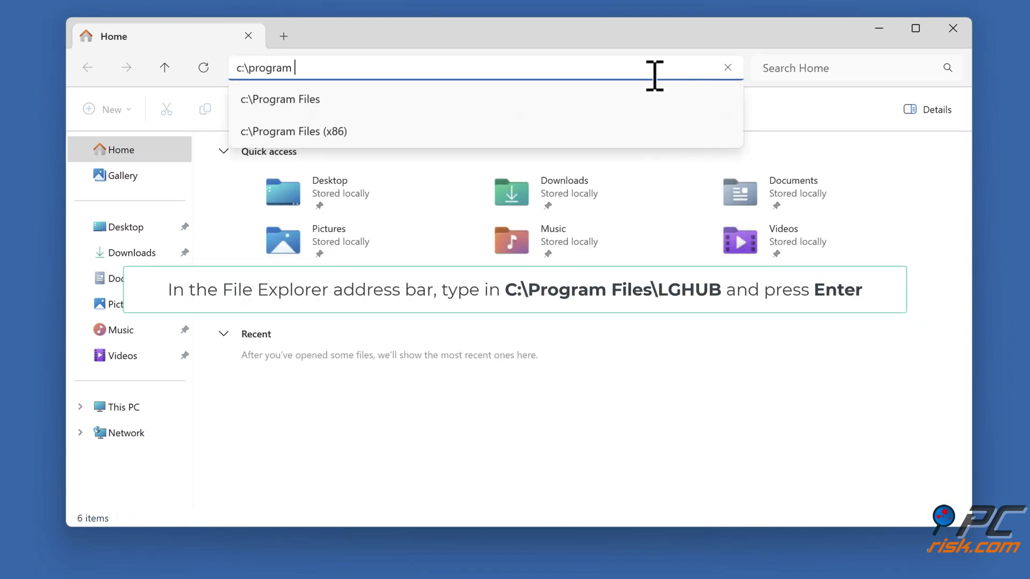
pyautogui.write('files\\lghub')
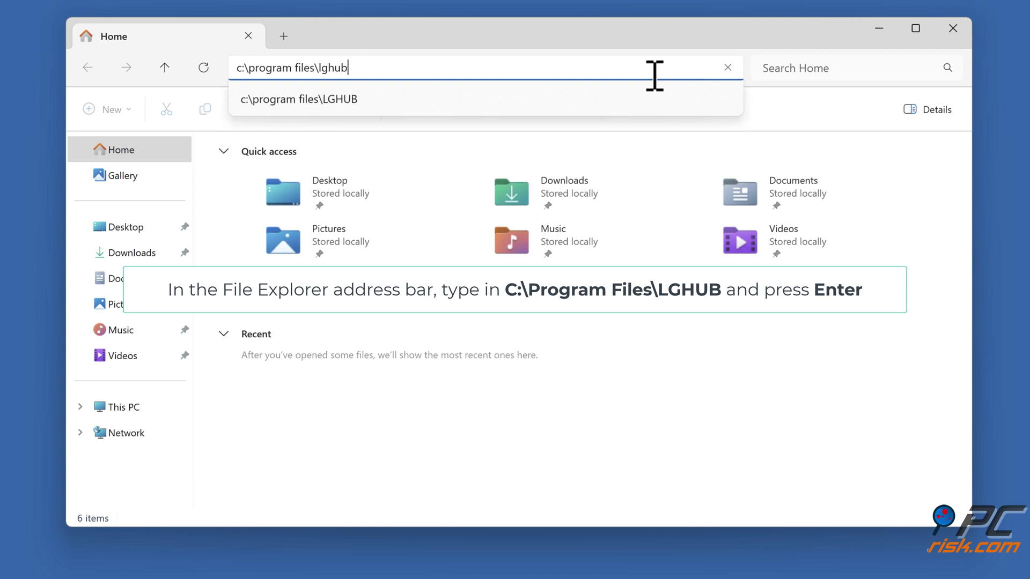
pyautogui.press('Return')
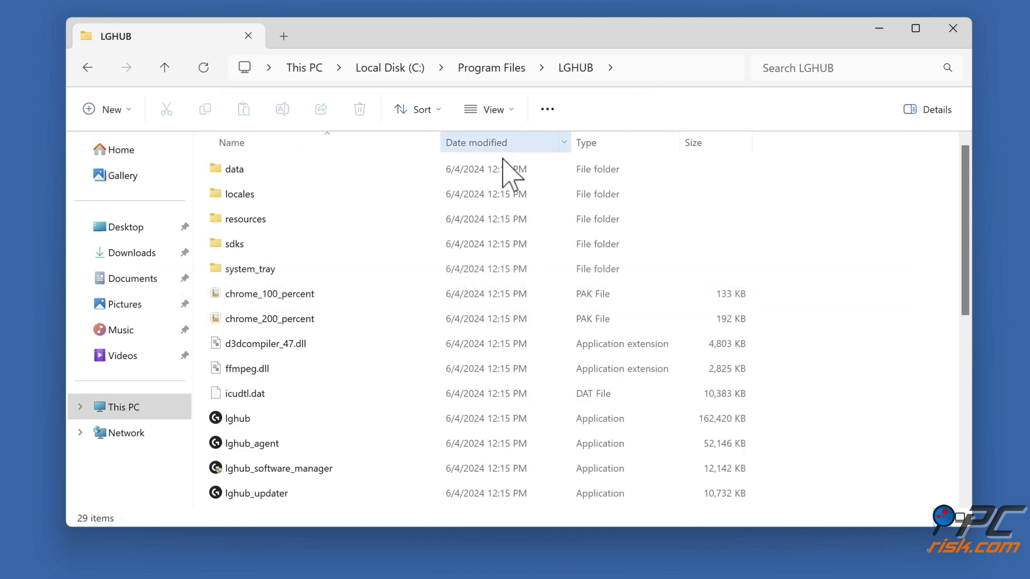
# - Set lghub.exe to run as administrator in its Compatibility properties and apply
pyautogui.scroll(-3, 396, 218)
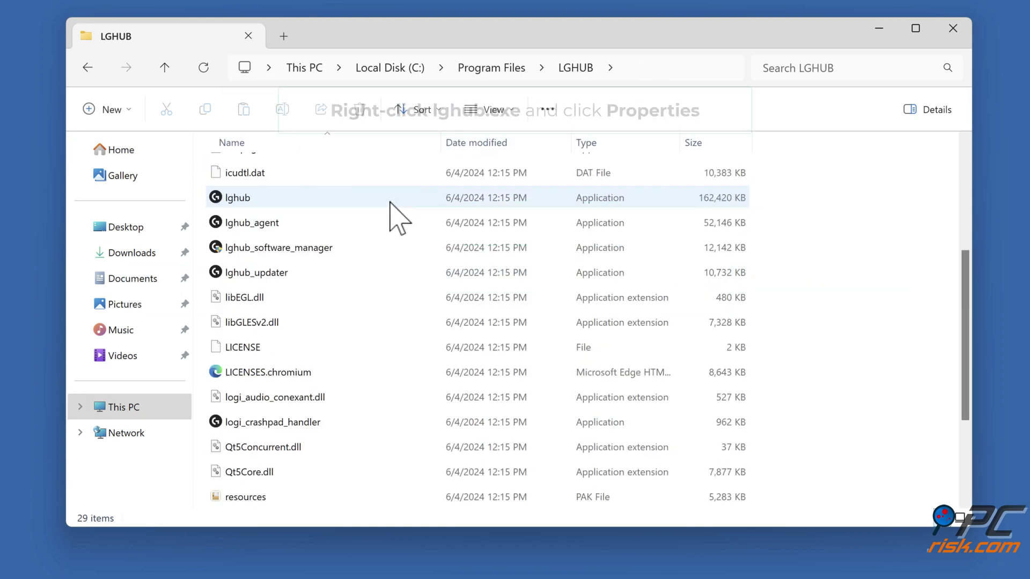
pyautogui.click(254, 201)
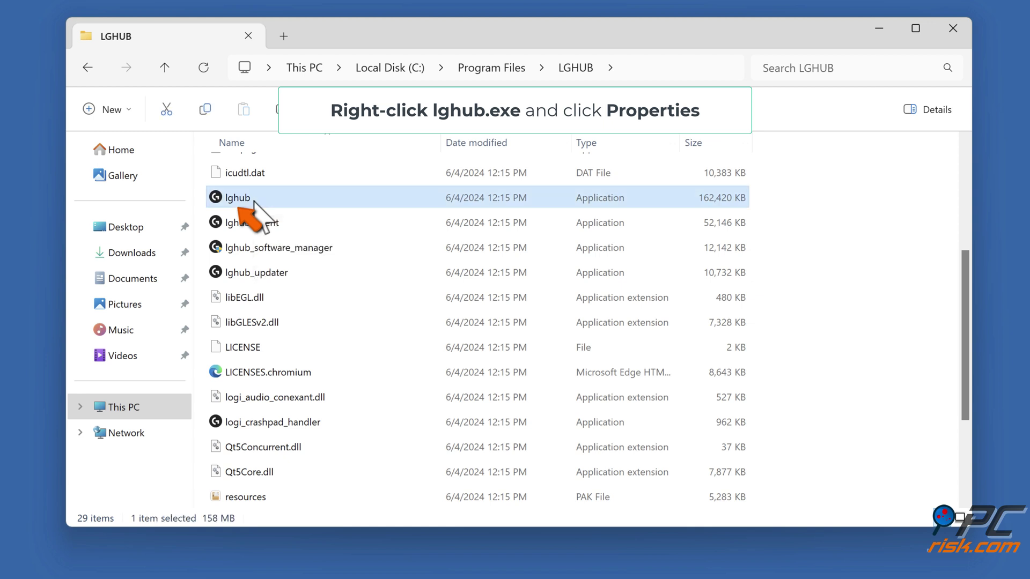
pyautogui.rightClick(254, 202)
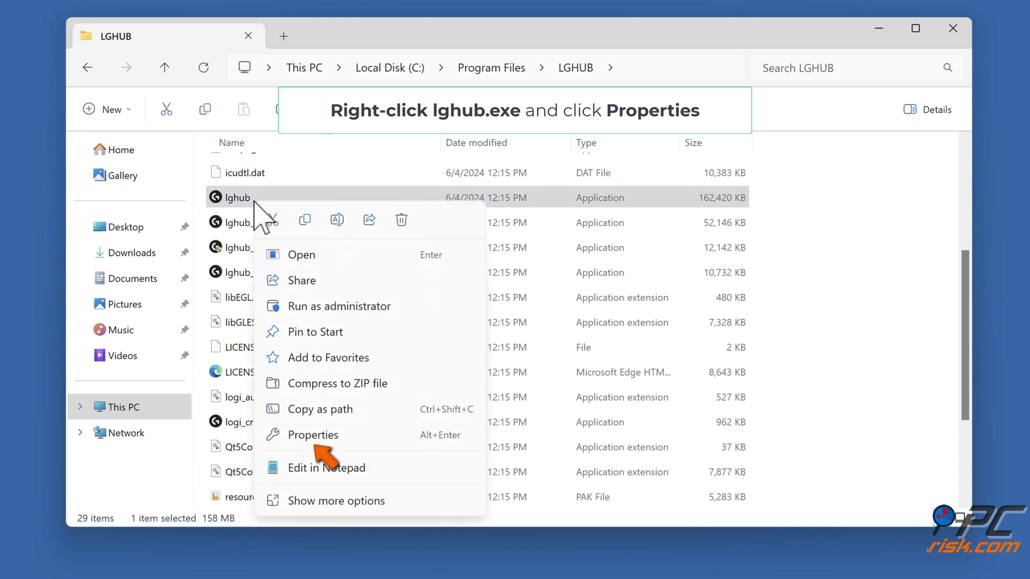
pyautogui.click(310, 435)
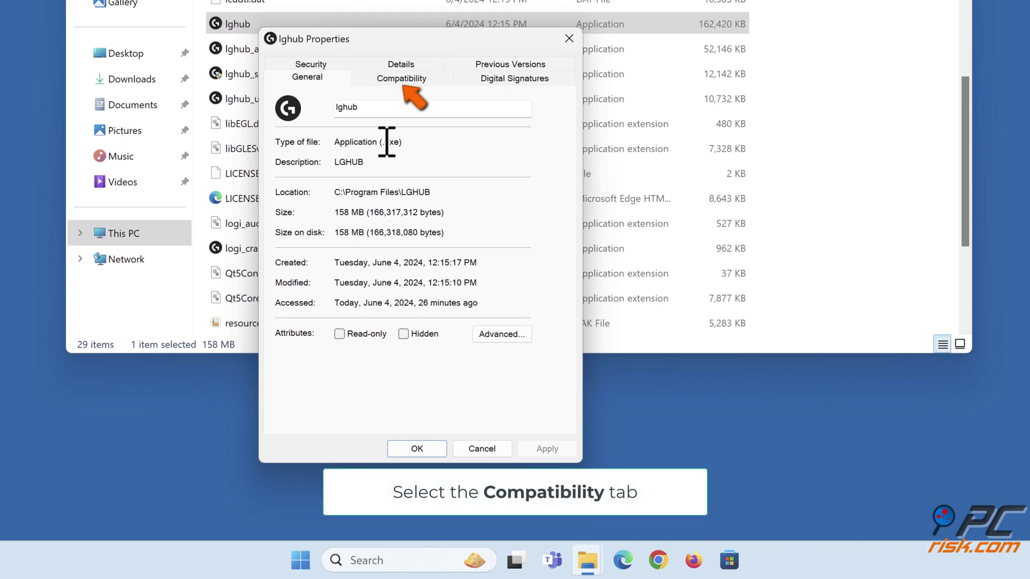
pyautogui.click(407, 80)
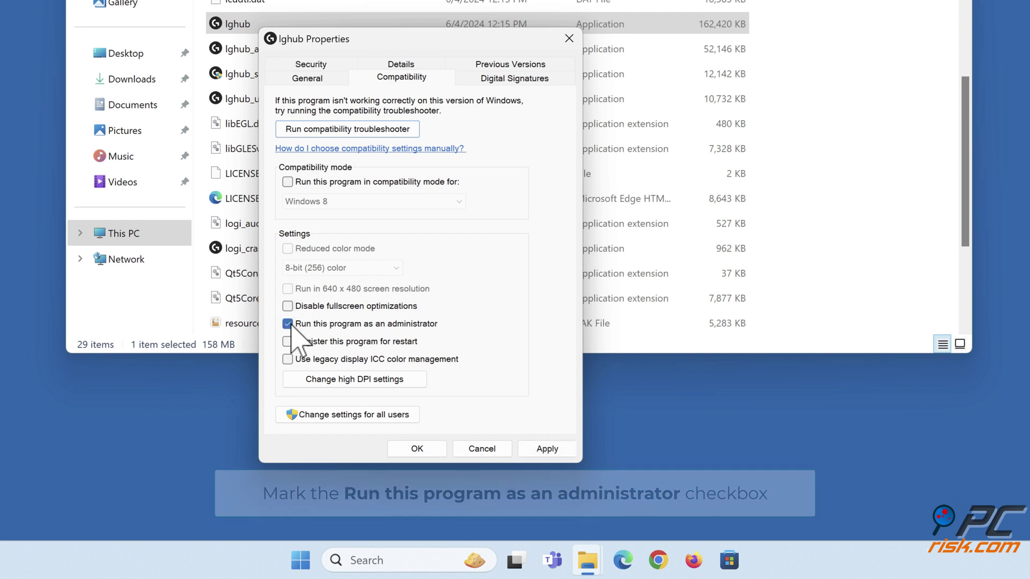
pyautogui.click(547, 450)
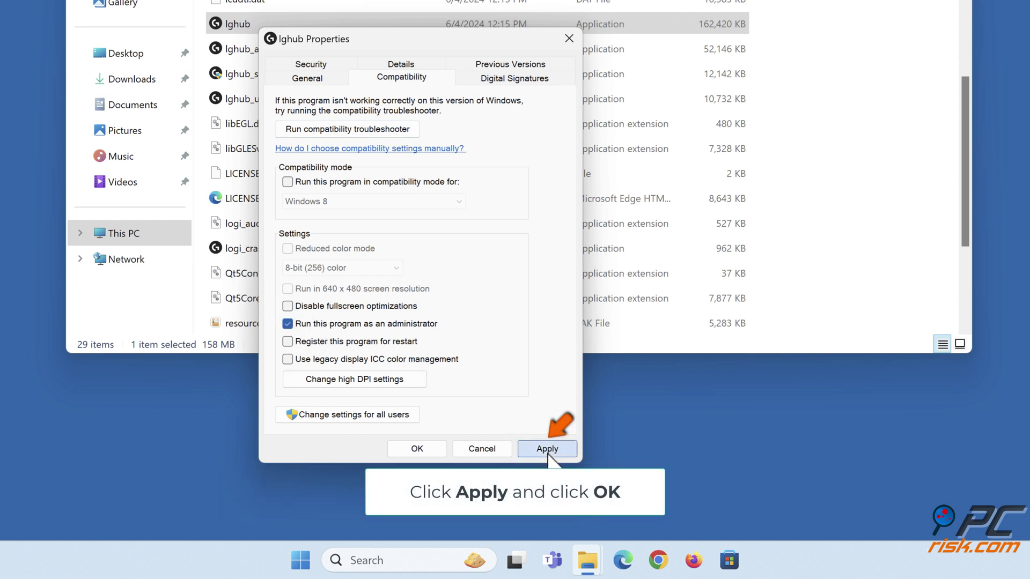
pyautogui.click(424, 453)
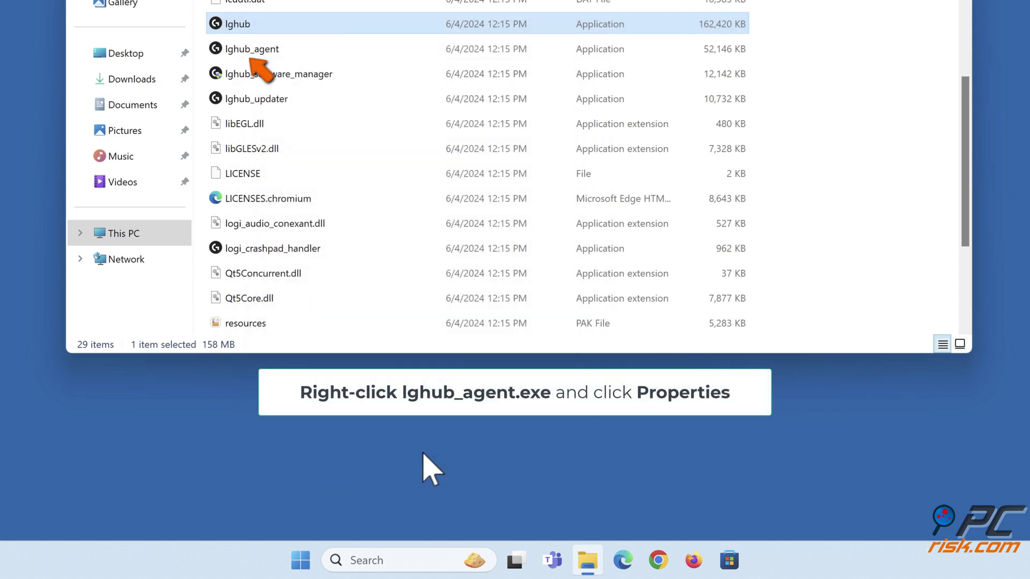
# - Tick Run this program as an administrator for lghub_agent.exe in Compatibility and apply
pyautogui.rightClick(261, 56)
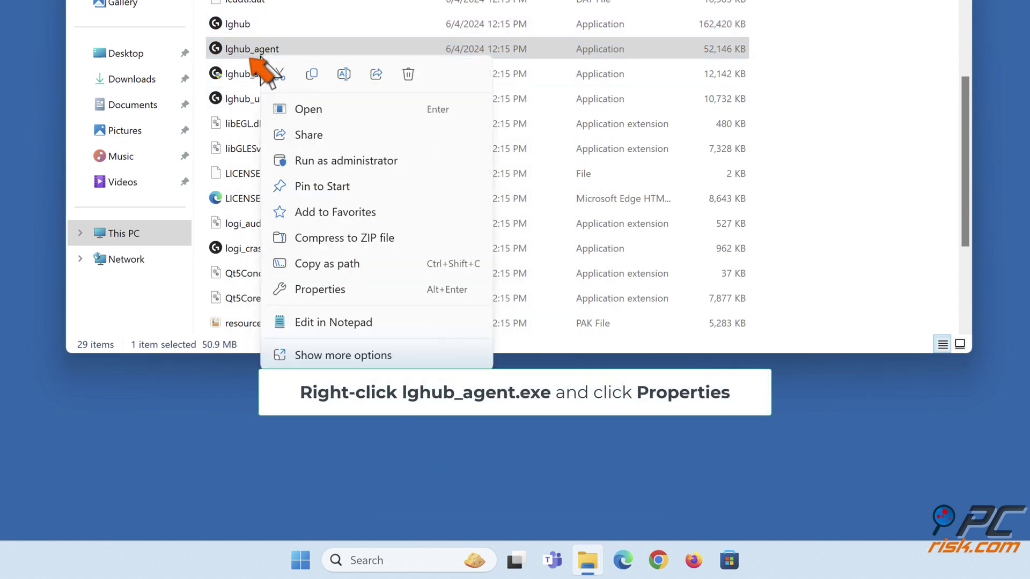
pyautogui.click(320, 292)
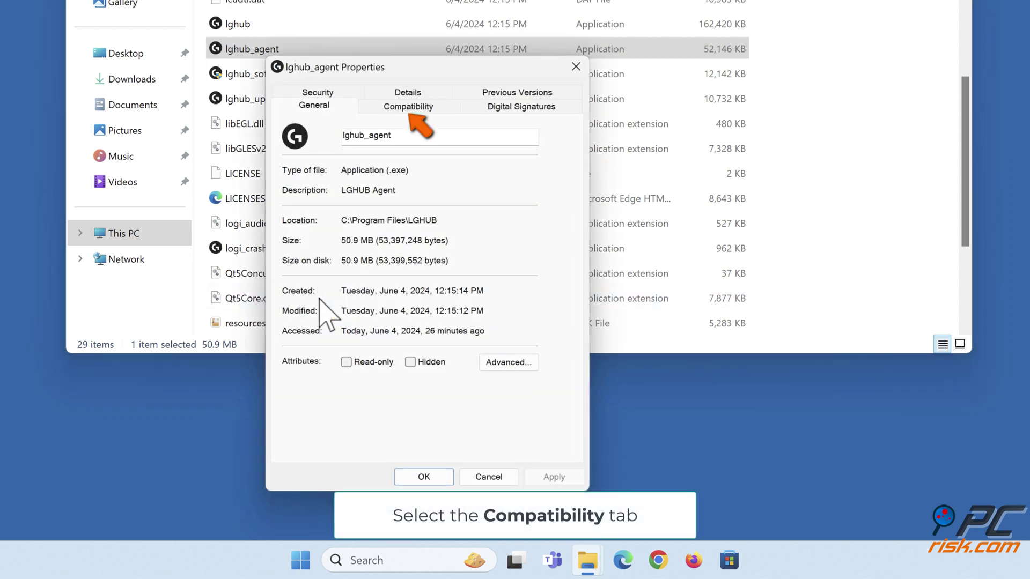
pyautogui.click(411, 110)
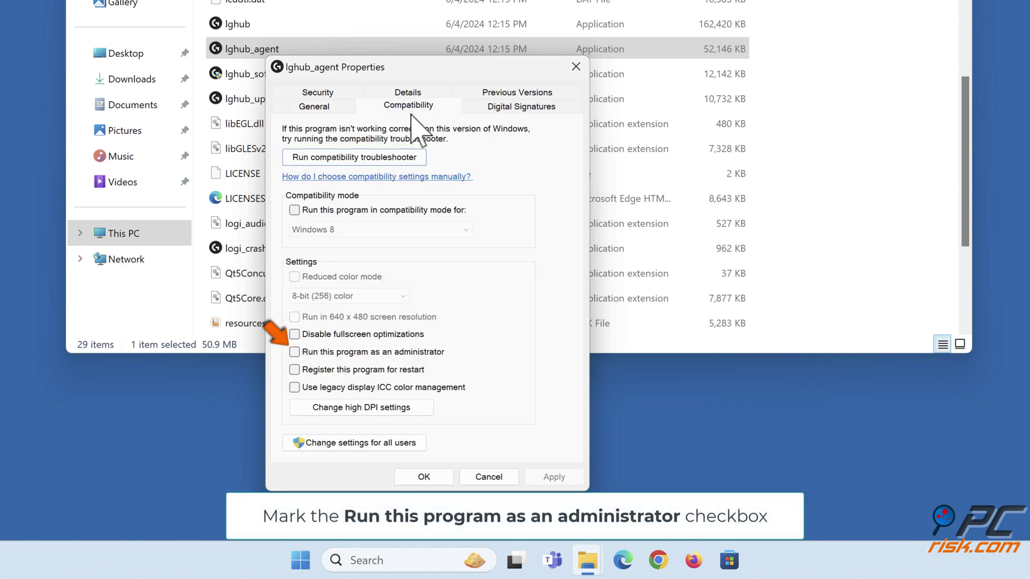
pyautogui.click(295, 353)
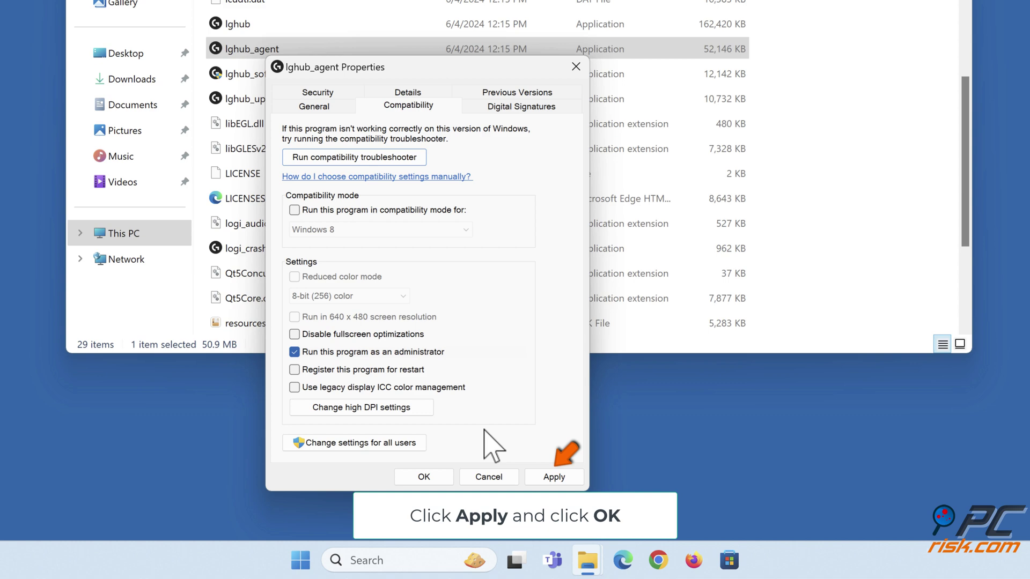
pyautogui.click(543, 472)
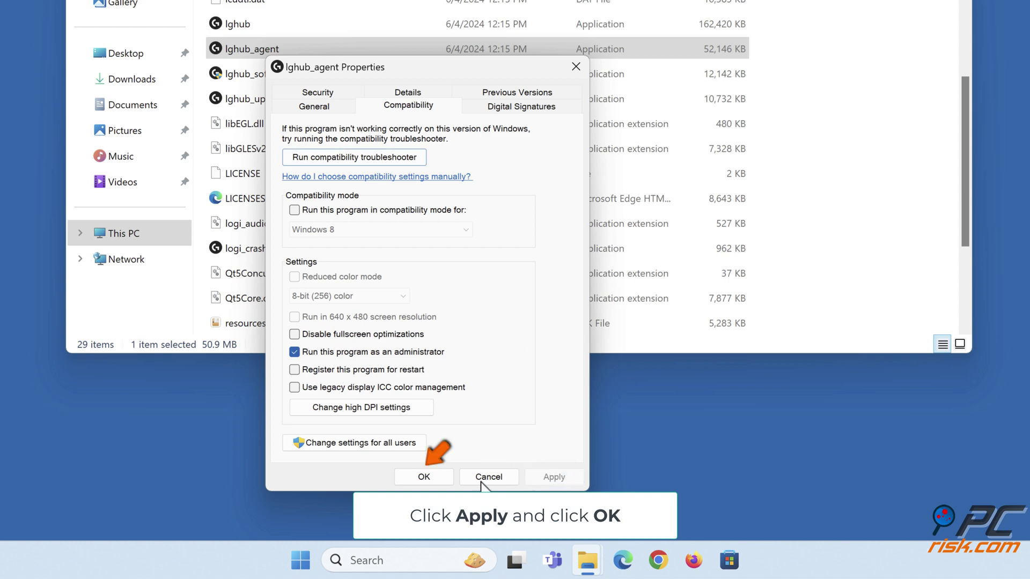
pyautogui.click(420, 479)
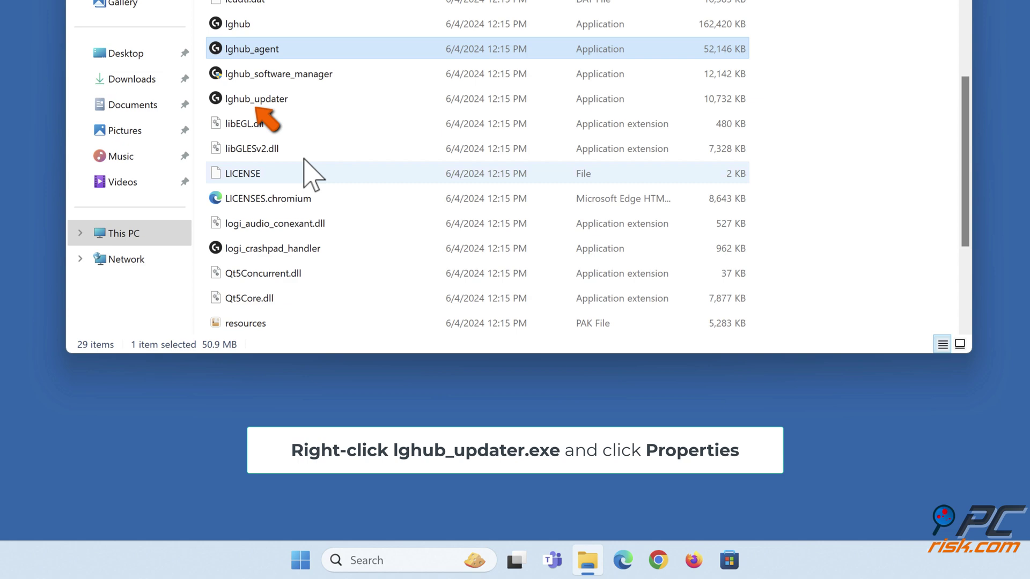
# - Enable Run this program as an administrator for lghub_updater in its Compatibility properties
pyautogui.click(272, 103)
pyautogui.rightClick(274, 104)
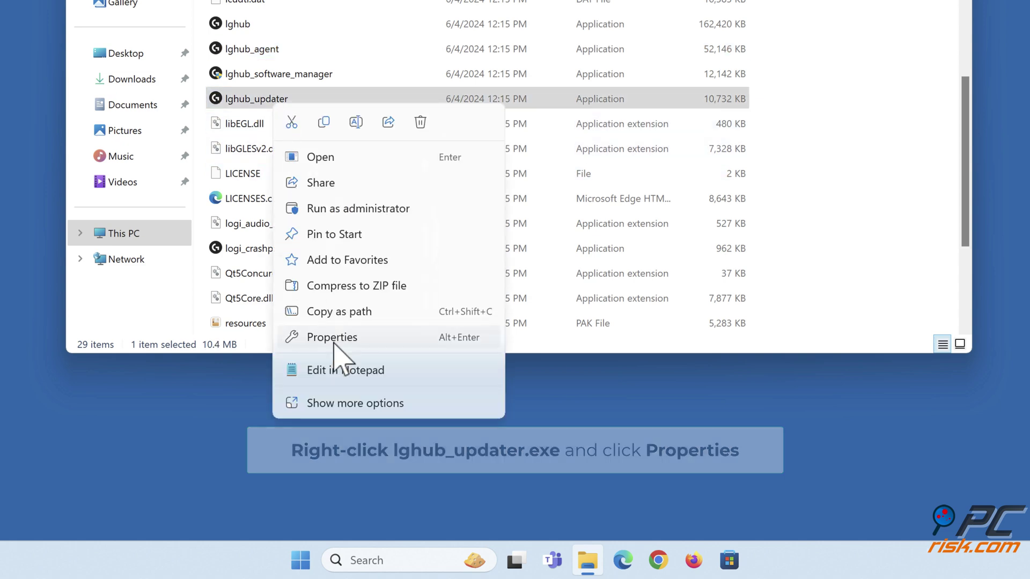
pyautogui.click(334, 339)
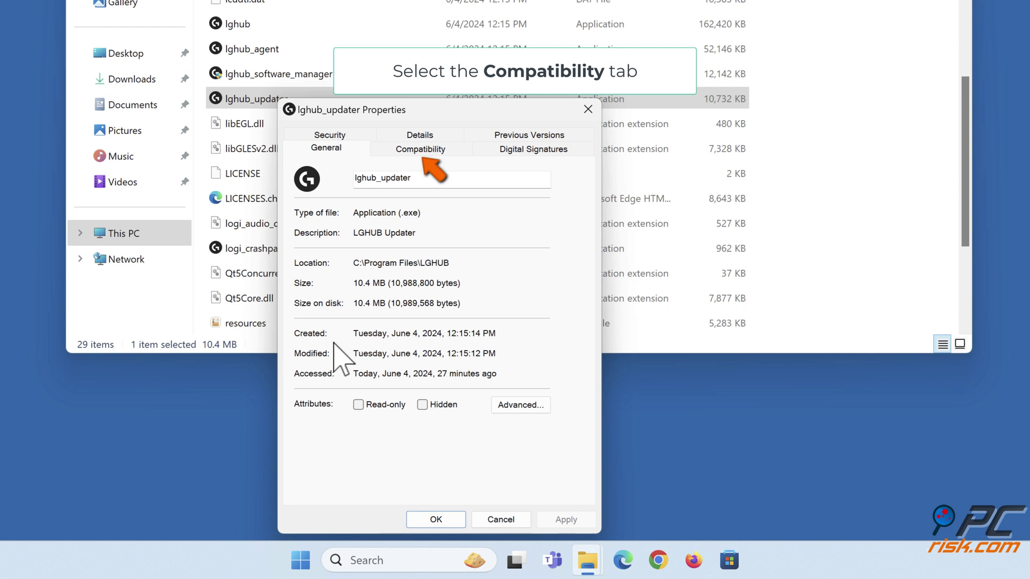
pyautogui.click(420, 150)
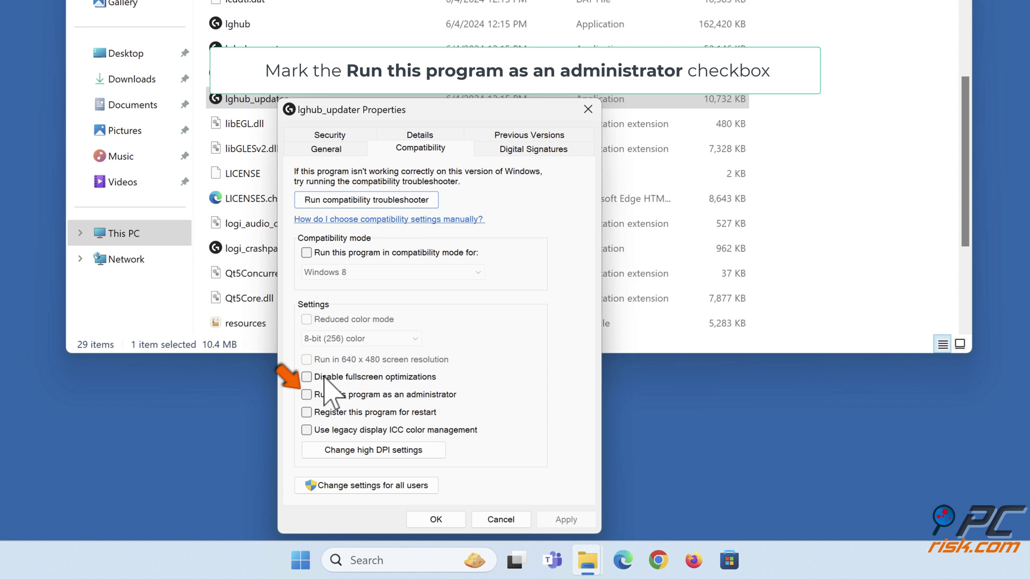
pyautogui.click(308, 396)
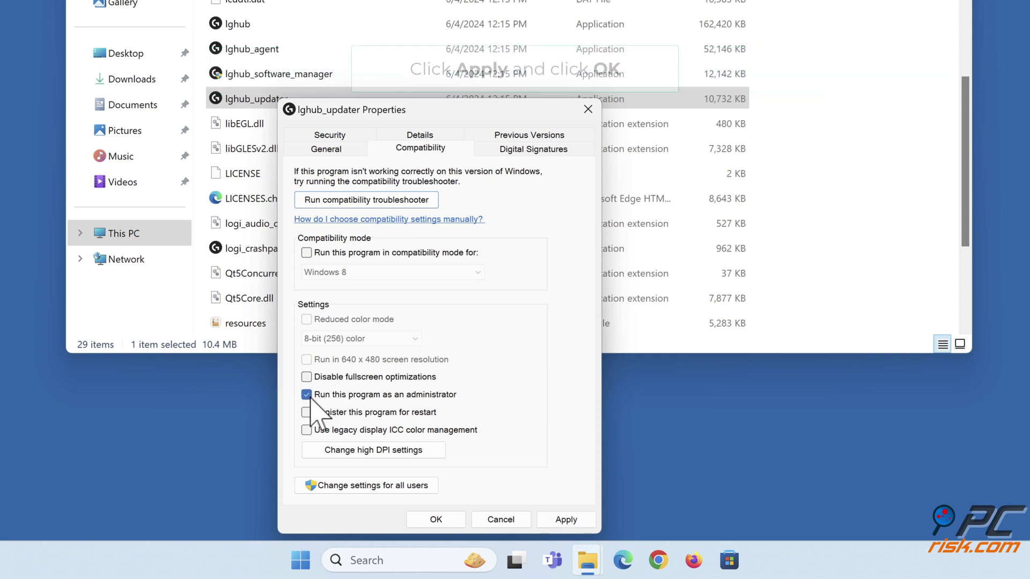
pyautogui.click(564, 527)
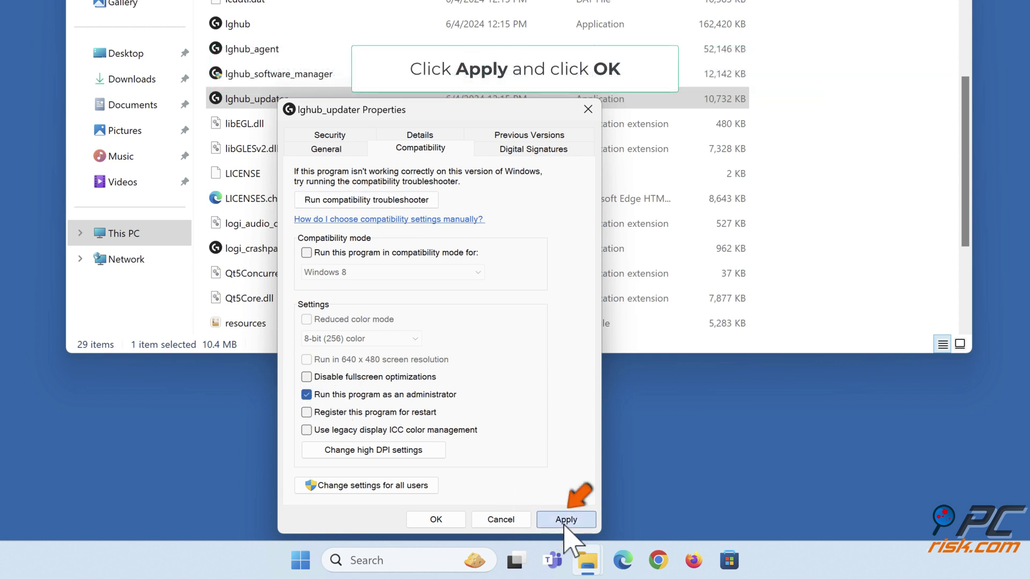
pyautogui.click(437, 520)
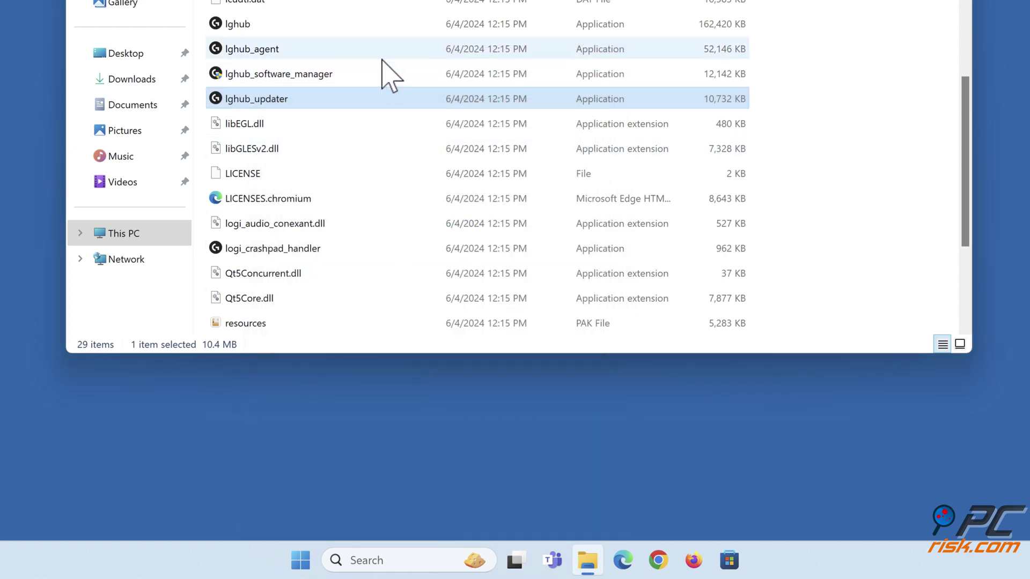
# - Turn on Run this program as an administrator for logi_crashpad_handler and apply
pyautogui.scroll(-2, 382, 60)
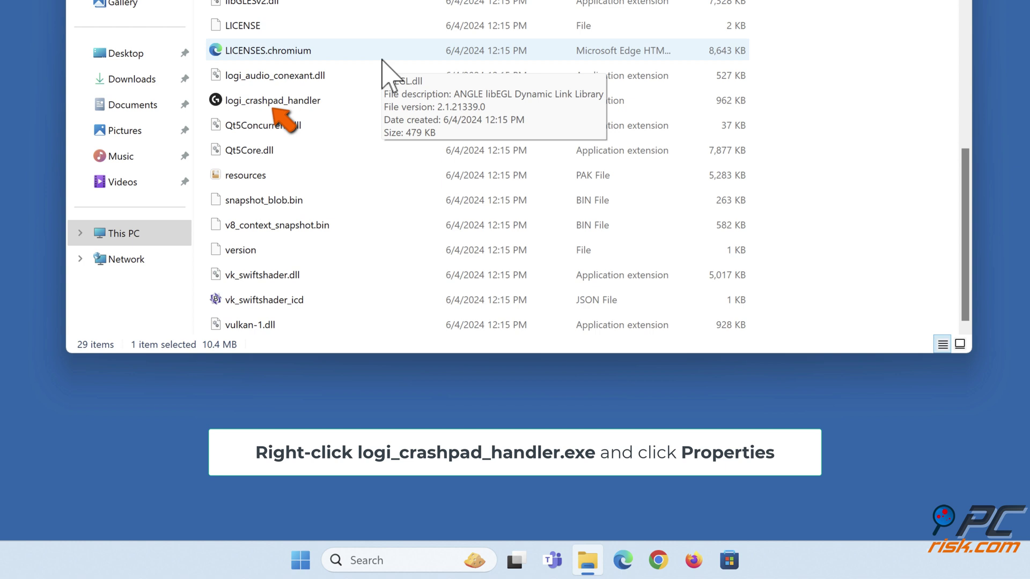
pyautogui.rightClick(277, 107)
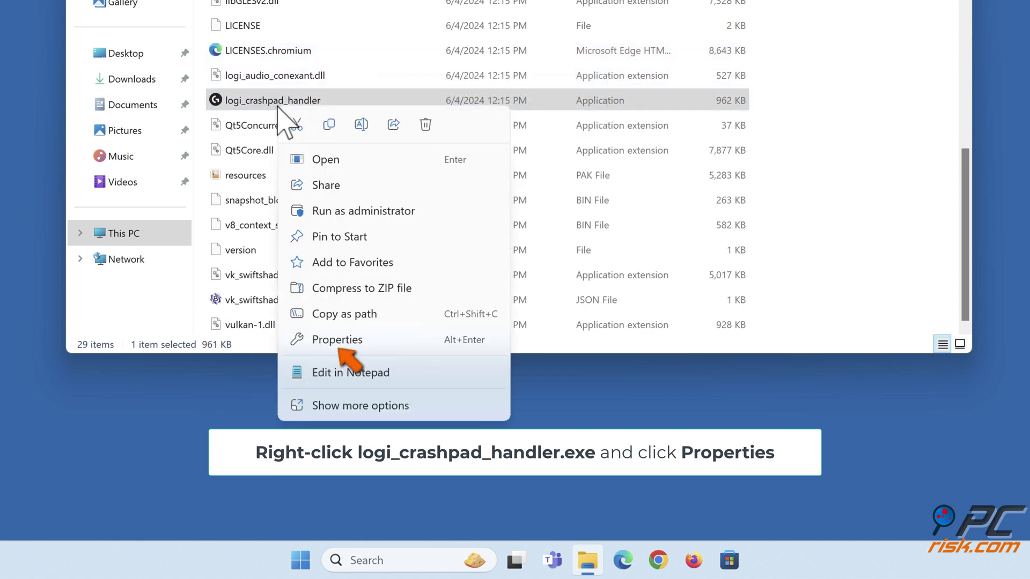
pyautogui.click(343, 345)
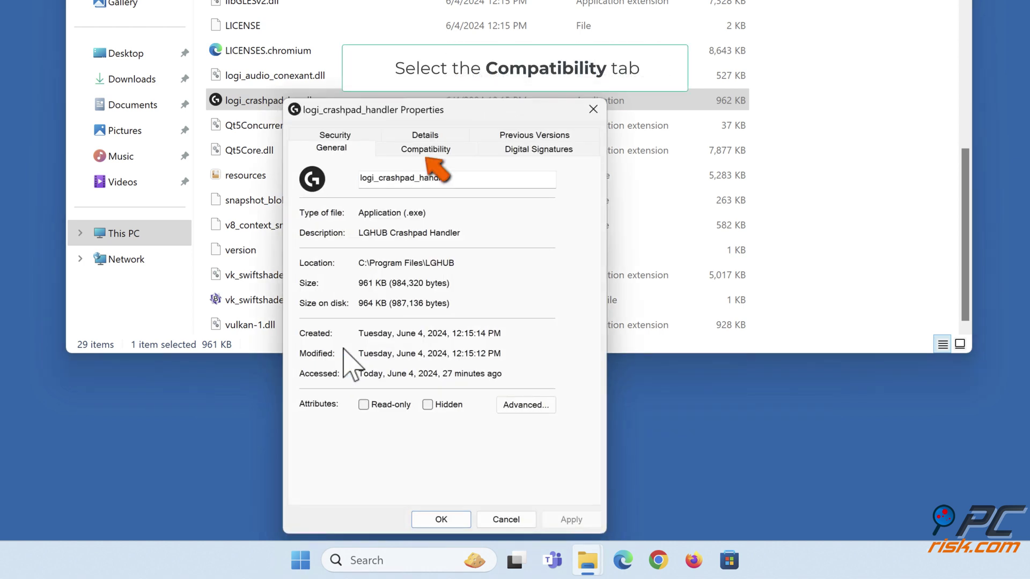
pyautogui.click(426, 152)
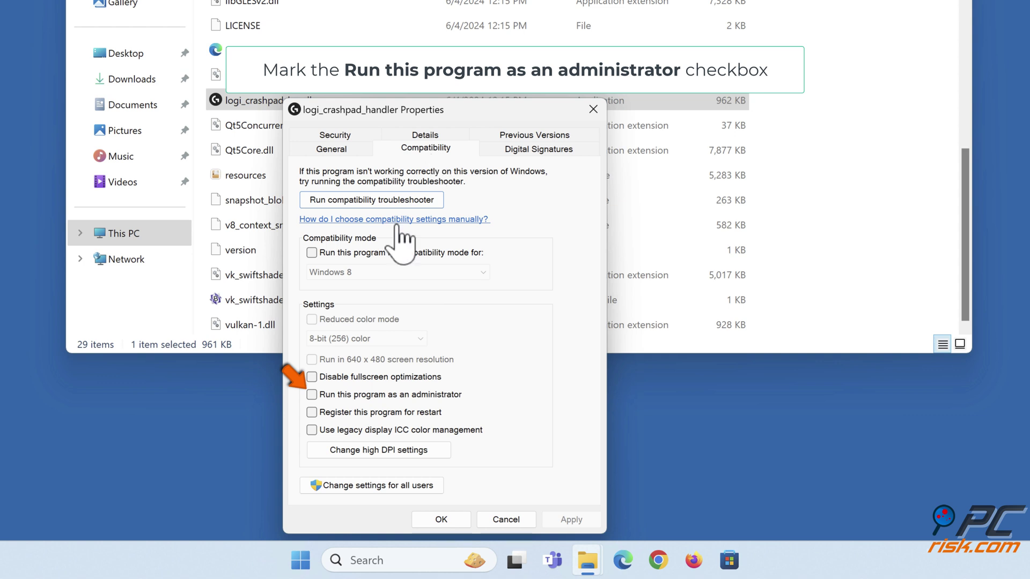
pyautogui.click(314, 395)
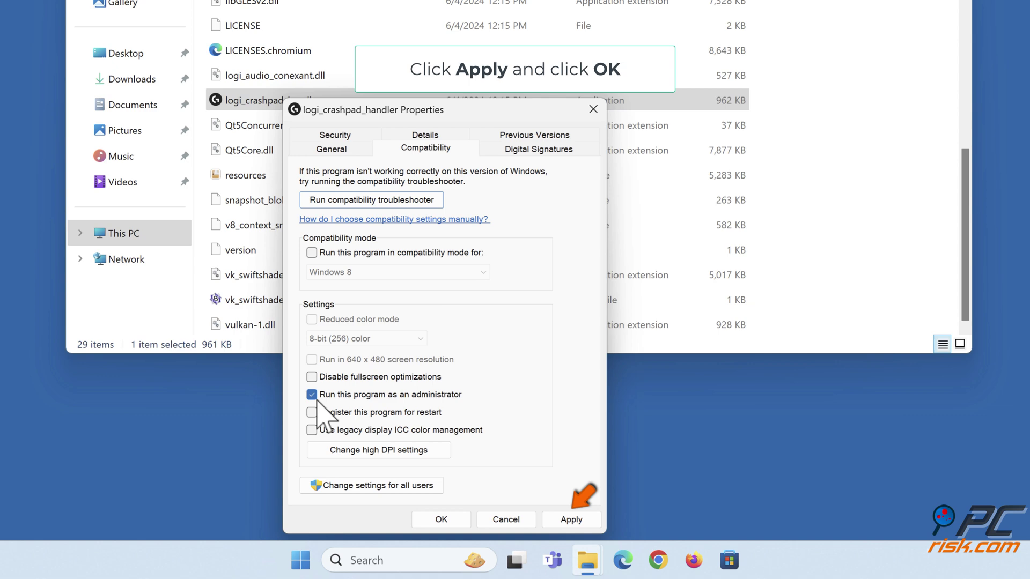
pyautogui.click(573, 524)
pyautogui.click(445, 521)
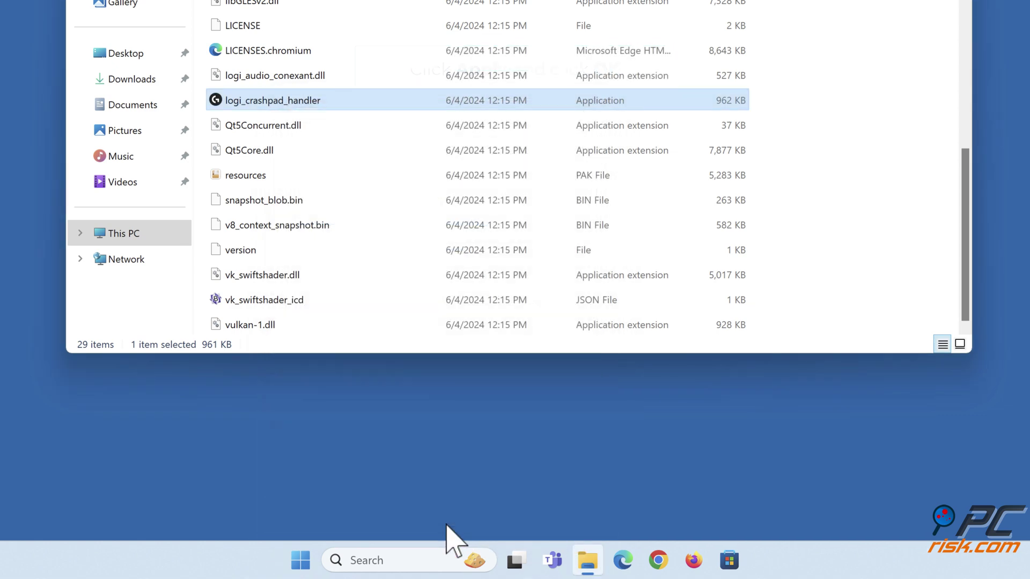
pyautogui.scroll(3, 546, 110)
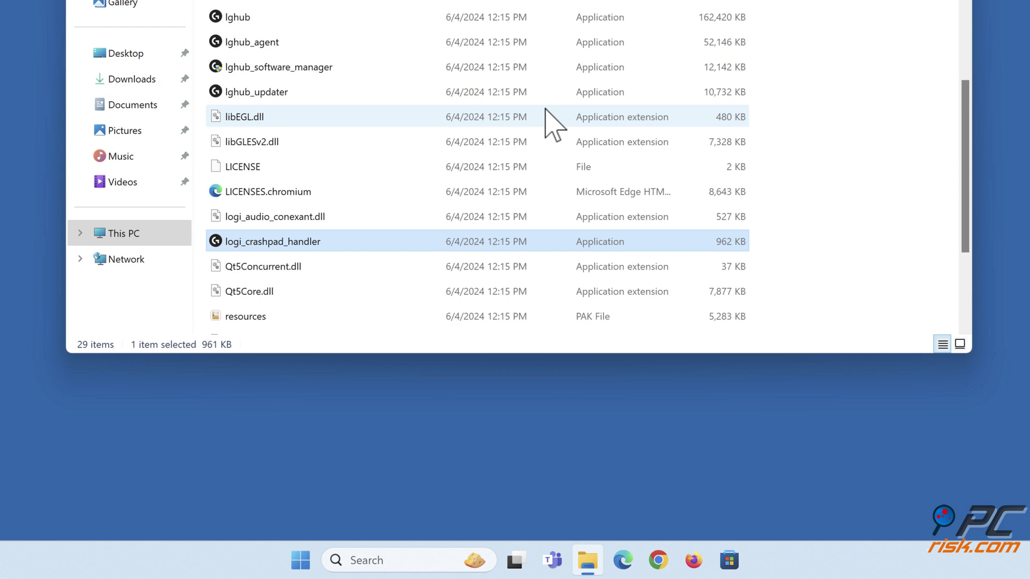
pyautogui.scroll(-1, 552, 134)
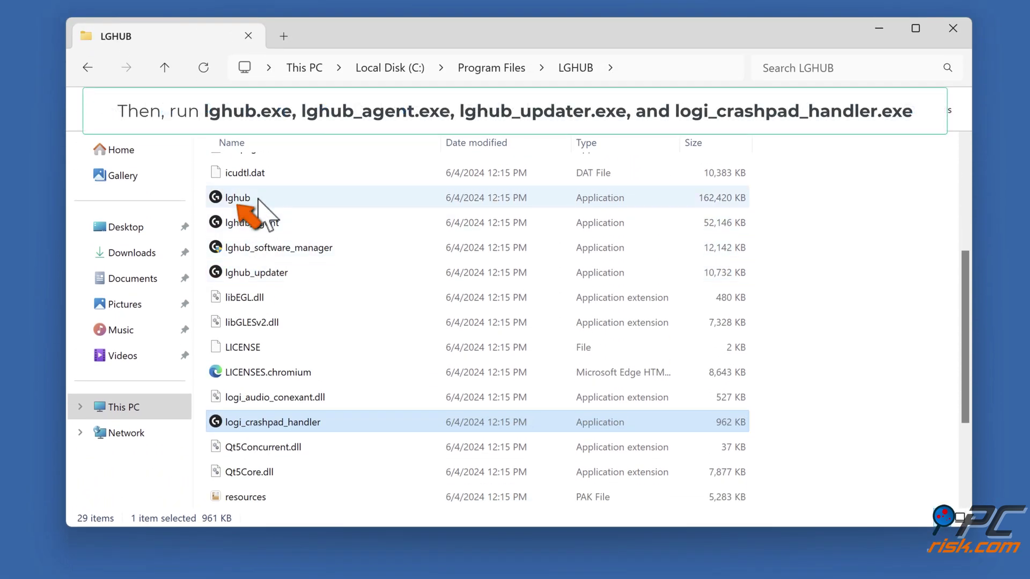
# - Launch lghub, lghub_agent, lghub_updater and logi_crashpad_handler, then close Explorer and G HUB
pyautogui.doubleClick(259, 198)
pyautogui.click(262, 228)
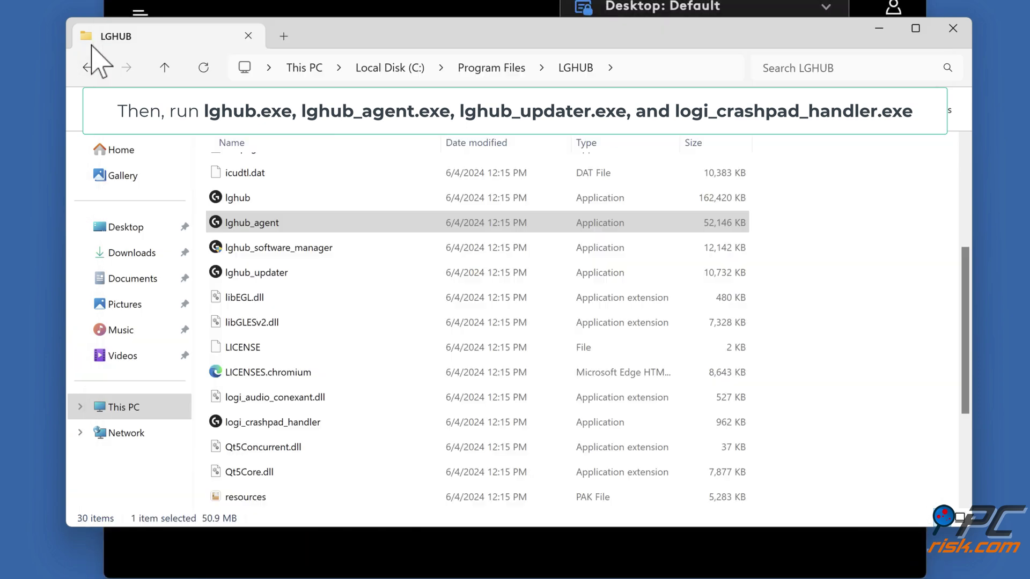
pyautogui.click(252, 280)
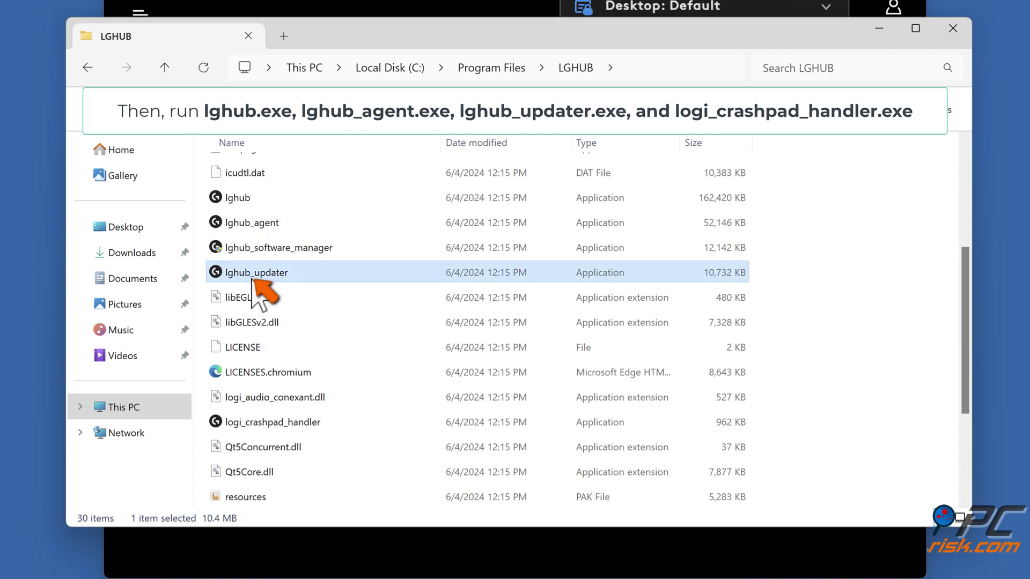
pyautogui.click(276, 431)
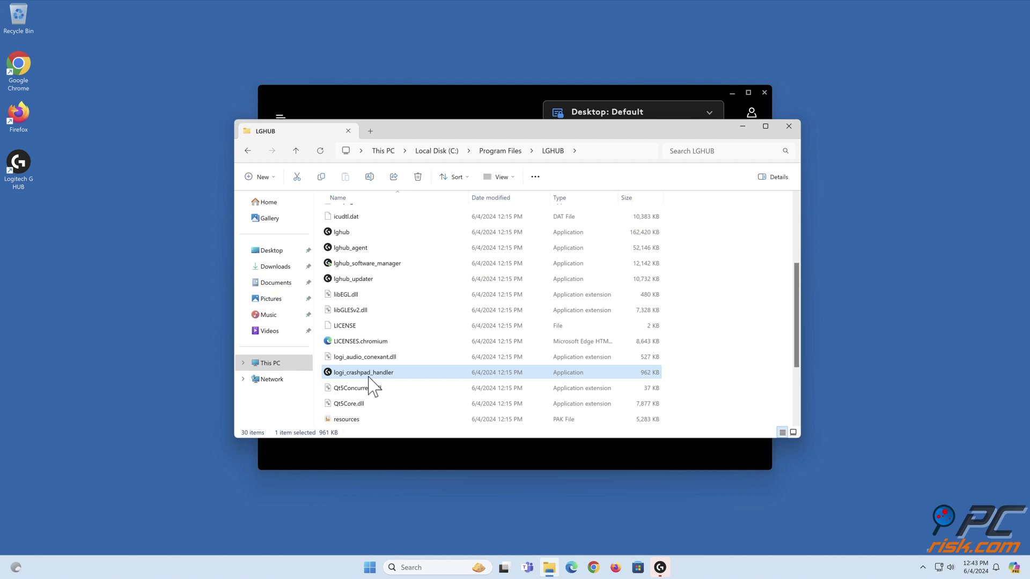
pyautogui.click(796, 127)
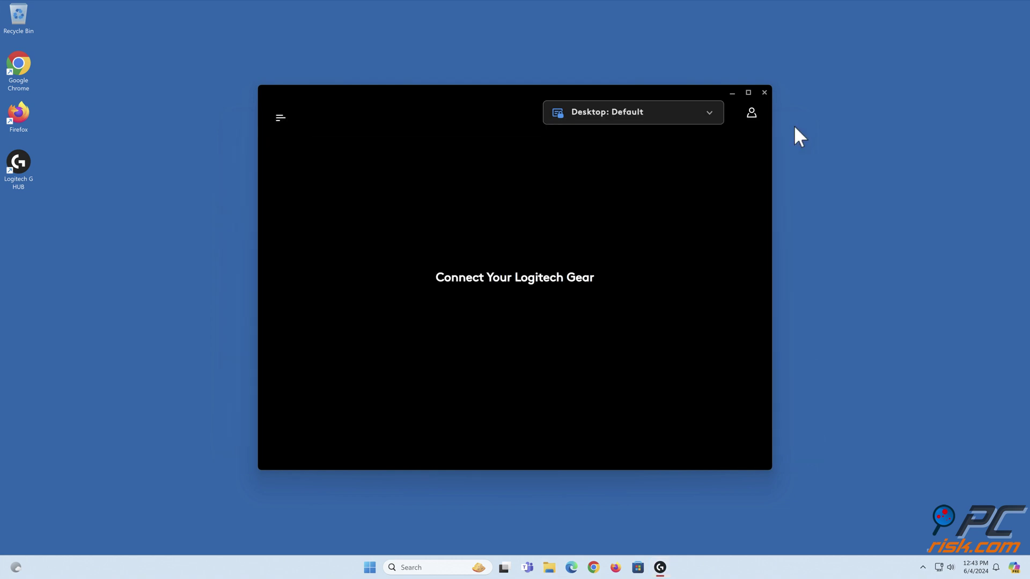
pyautogui.click(764, 93)
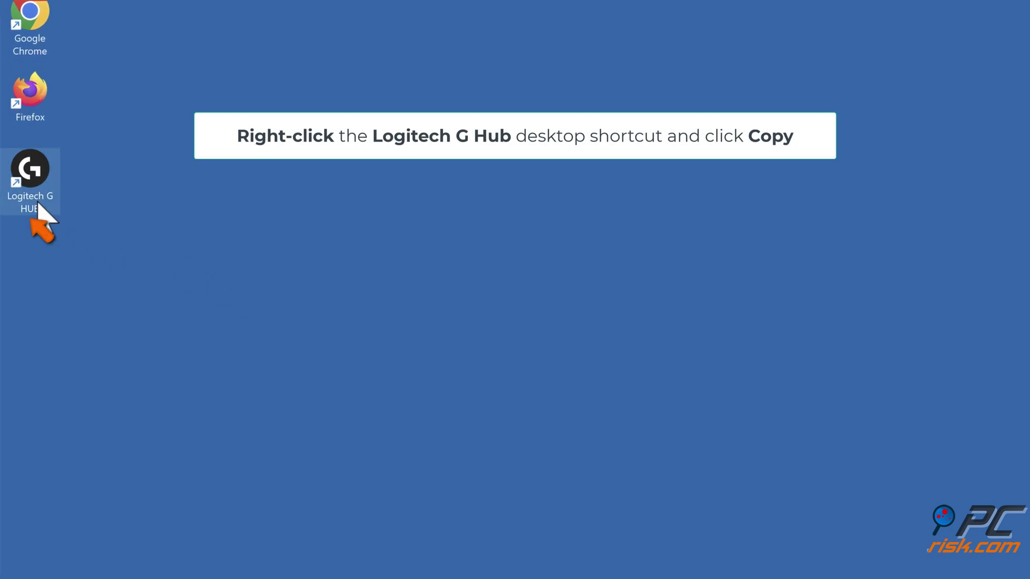
# - Copy the Logitech G HUB shortcut from the desktop via its context menu
pyautogui.rightClick(37, 200)
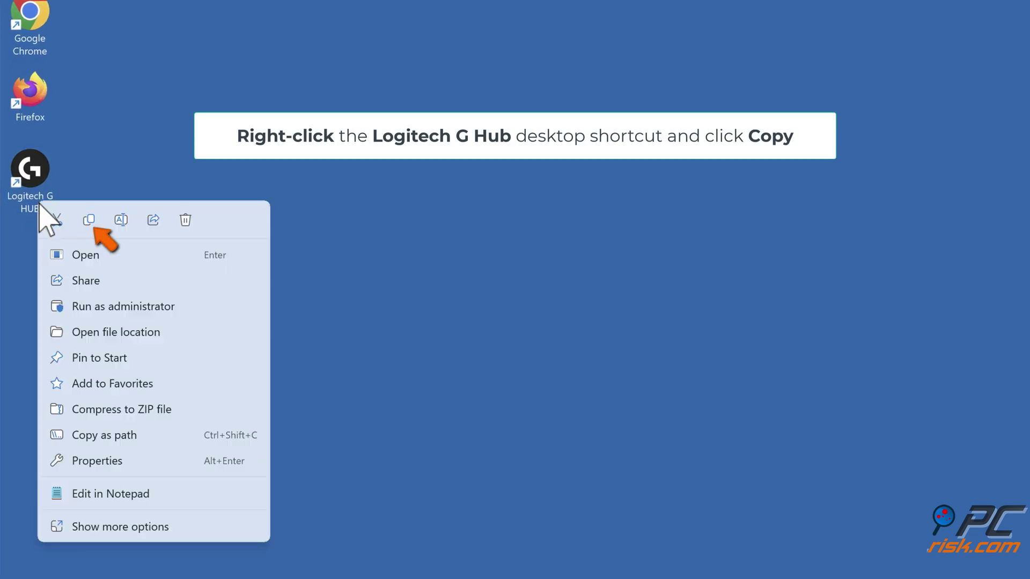
pyautogui.click(89, 224)
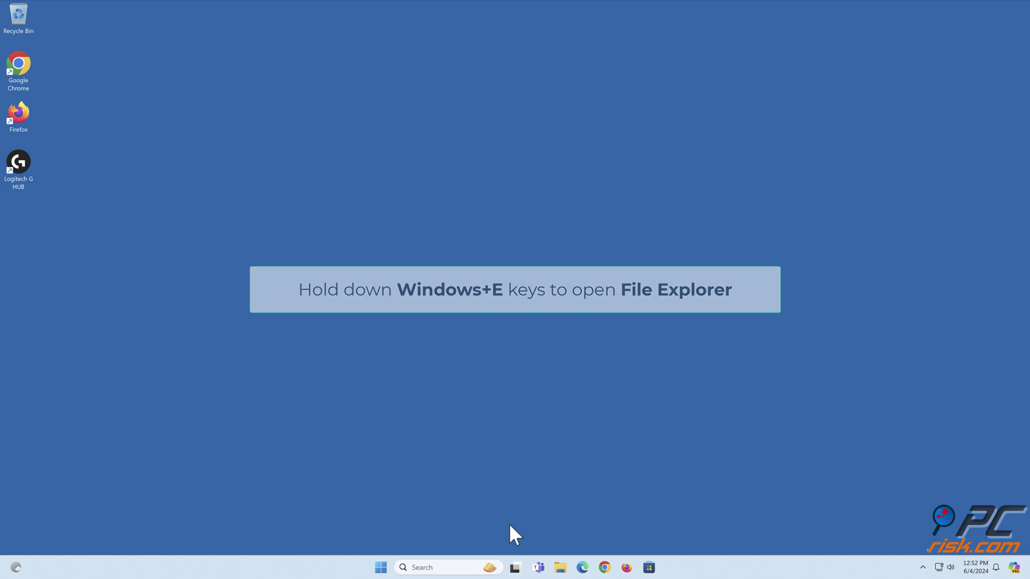
# - Open the user's AppData\Roaming\Microsoft\Windows\Start Menu\Programs\Startup folder in File Explorer
pyautogui.press('super+e')
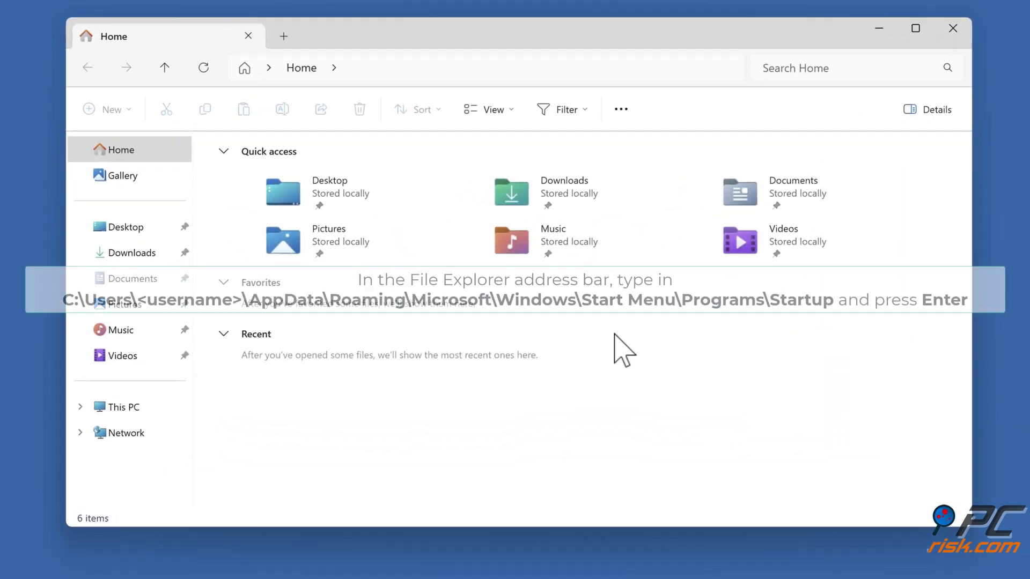
pyautogui.click(696, 69)
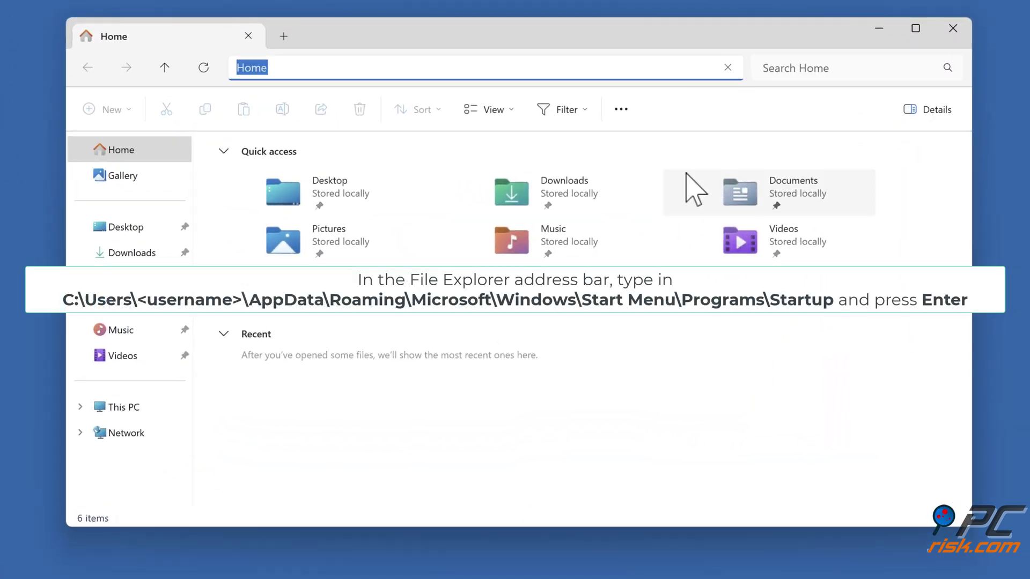
pyautogui.write('c:\\users\\')
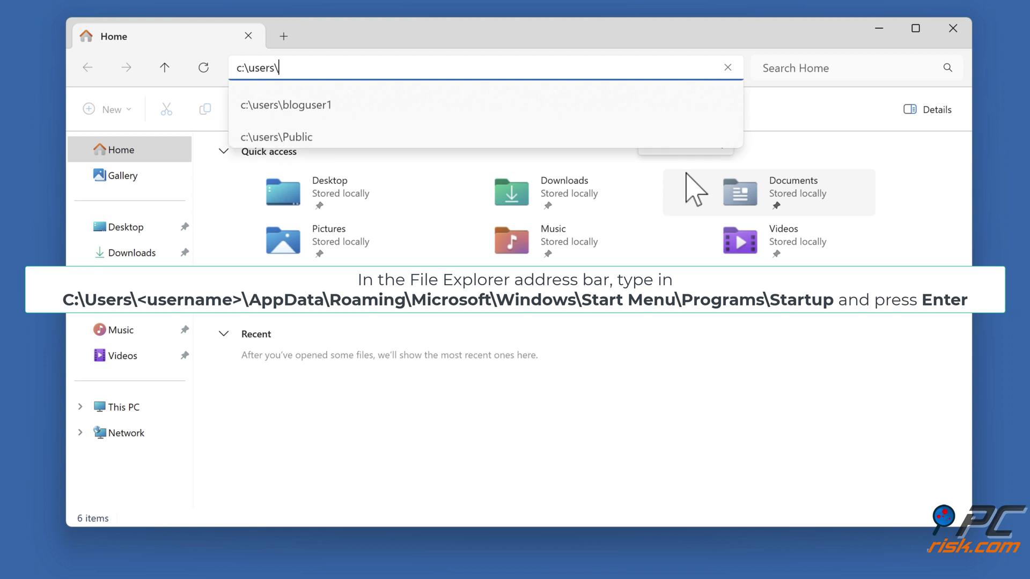
pyautogui.write('bloguser1\\appdata')
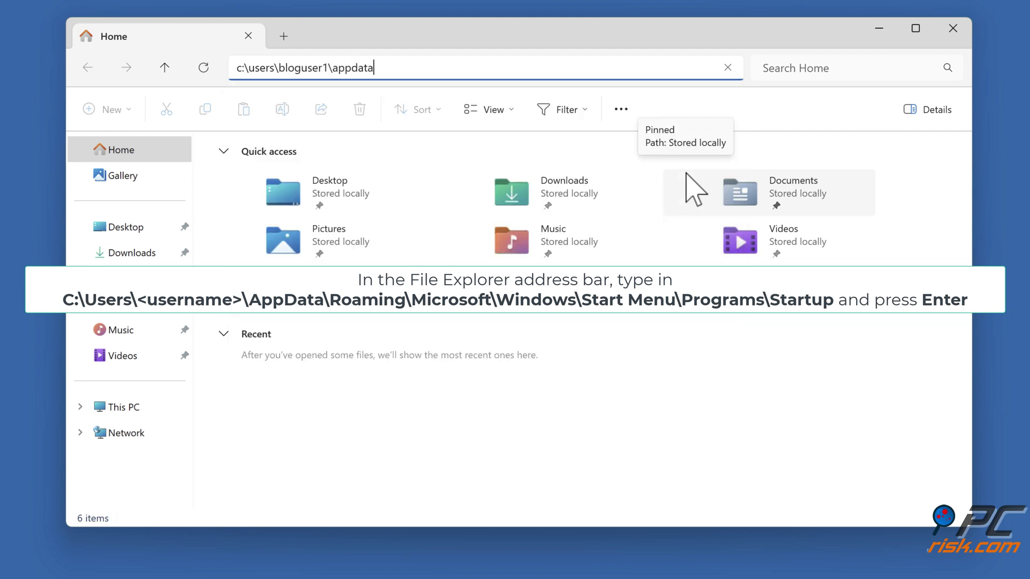
pyautogui.write('\\roaming\\microso')
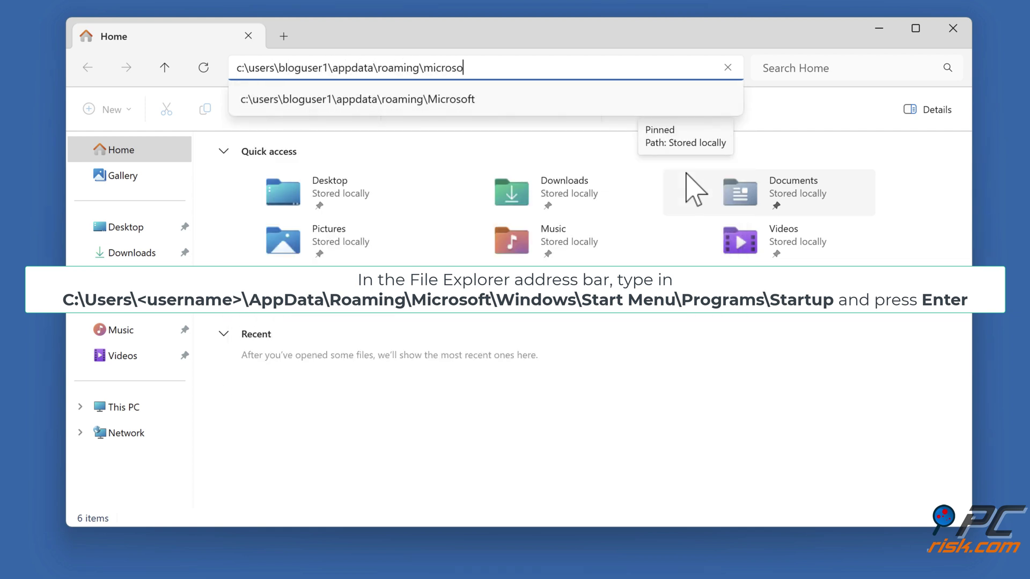
pyautogui.write('ft\\windows\\start')
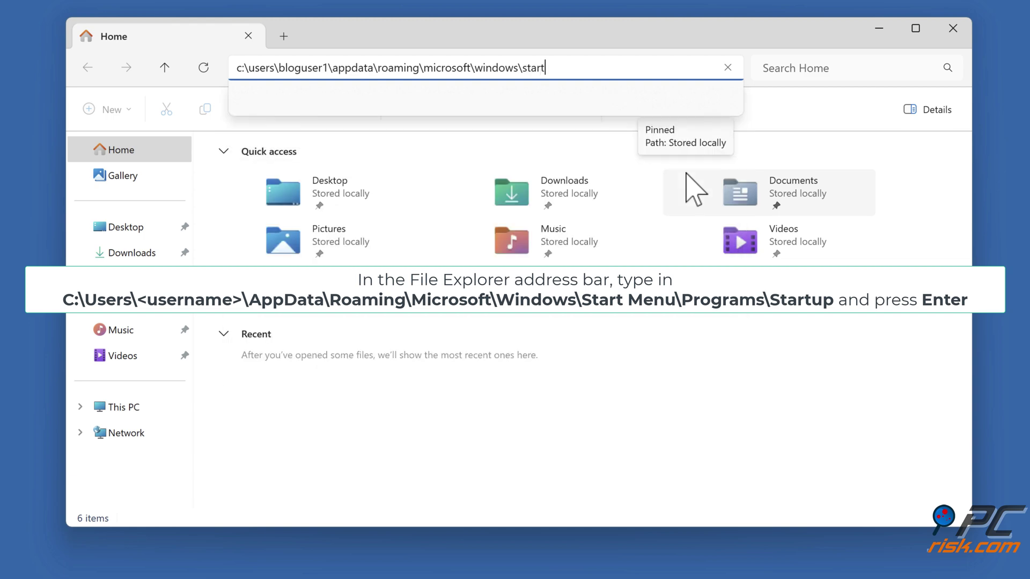
pyautogui.write(' menu\\programs')
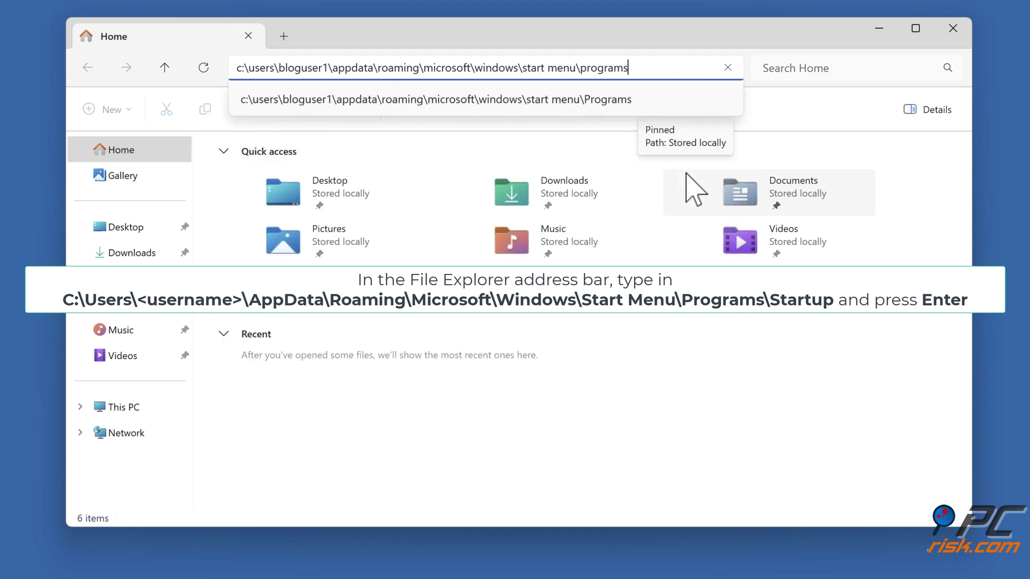
pyautogui.write('\\startup')
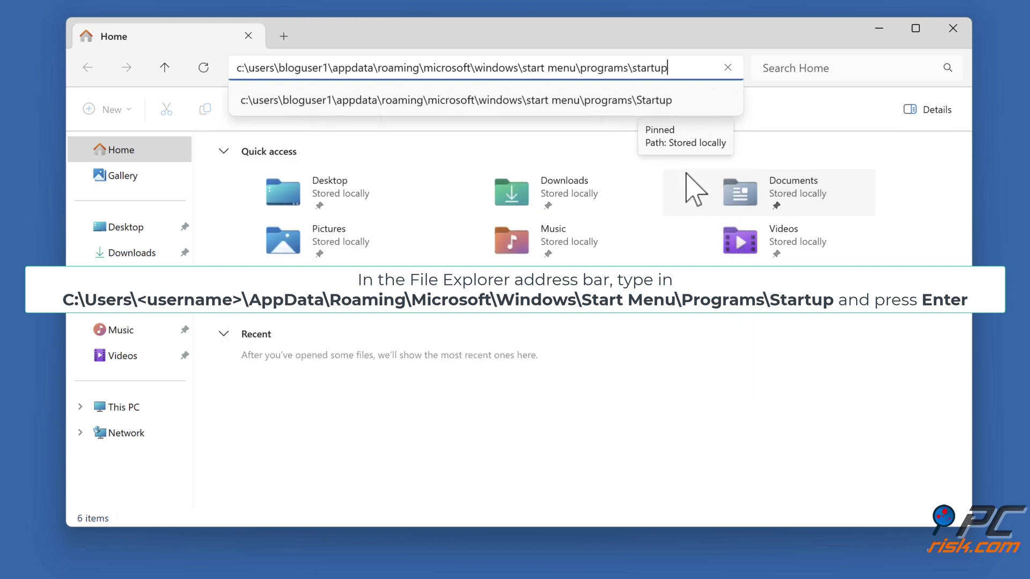
pyautogui.press('Return')
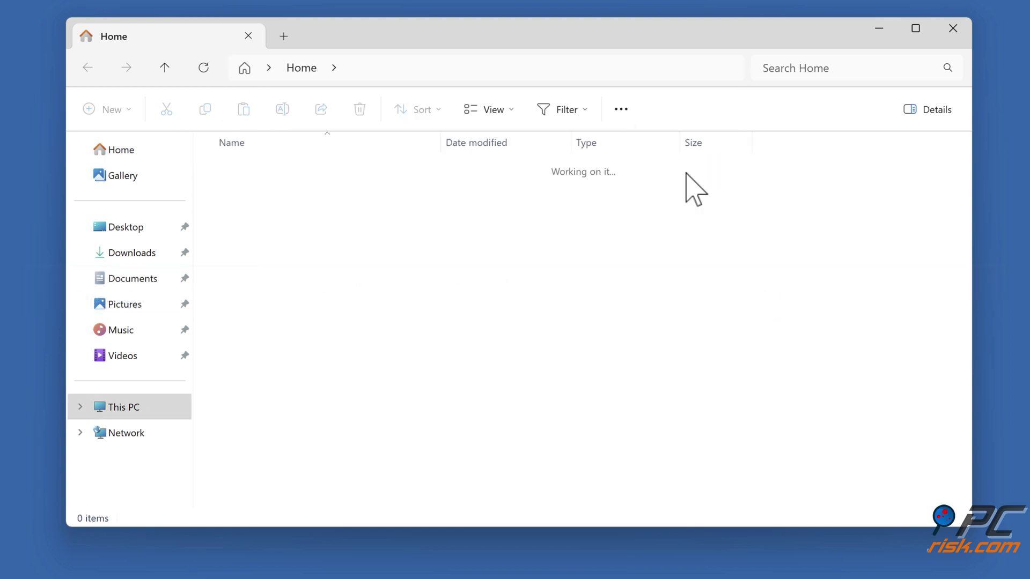
# - Paste the copied Logitech G HUB shortcut into the empty Startup folder
pyautogui.rightClick(294, 240)
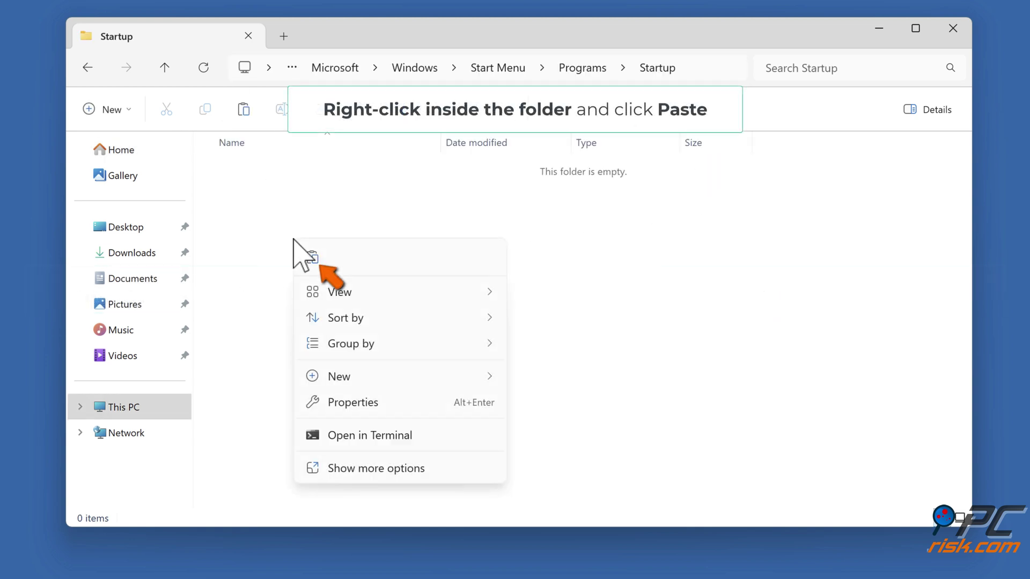
pyautogui.click(312, 258)
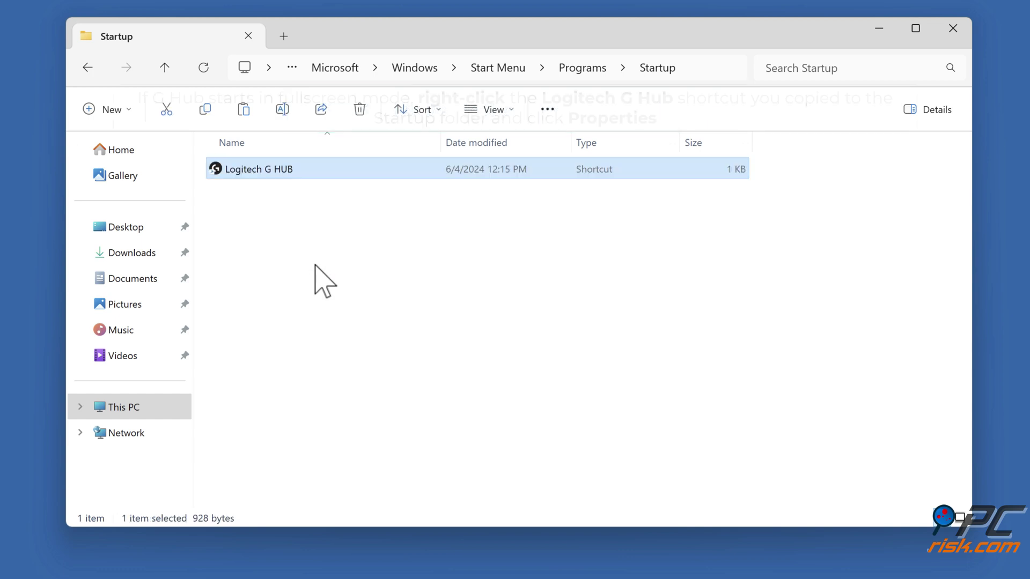
pyautogui.click(322, 250)
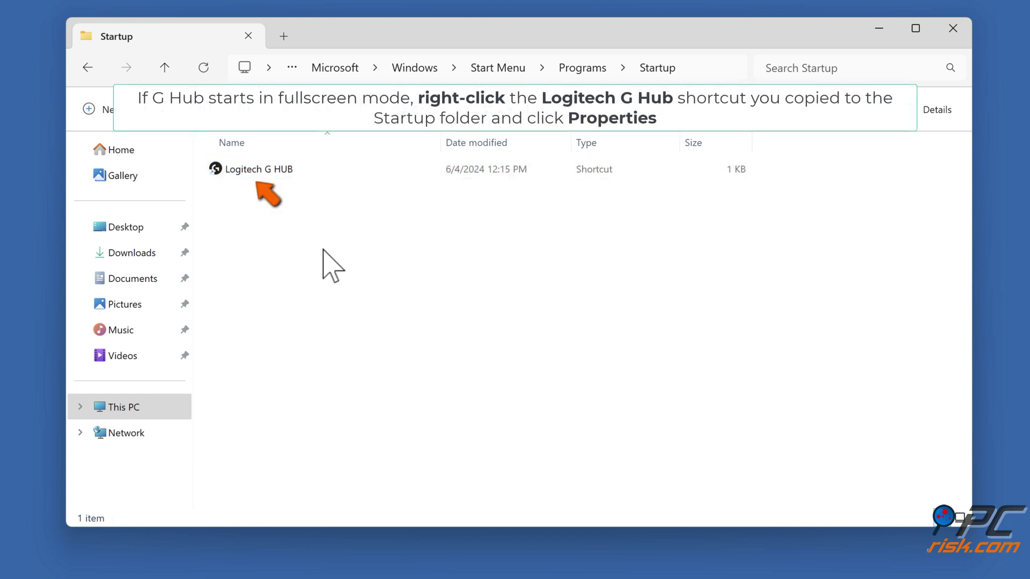
# - Append --minimized to the startup shortcut's Target field and apply
pyautogui.rightClick(264, 175)
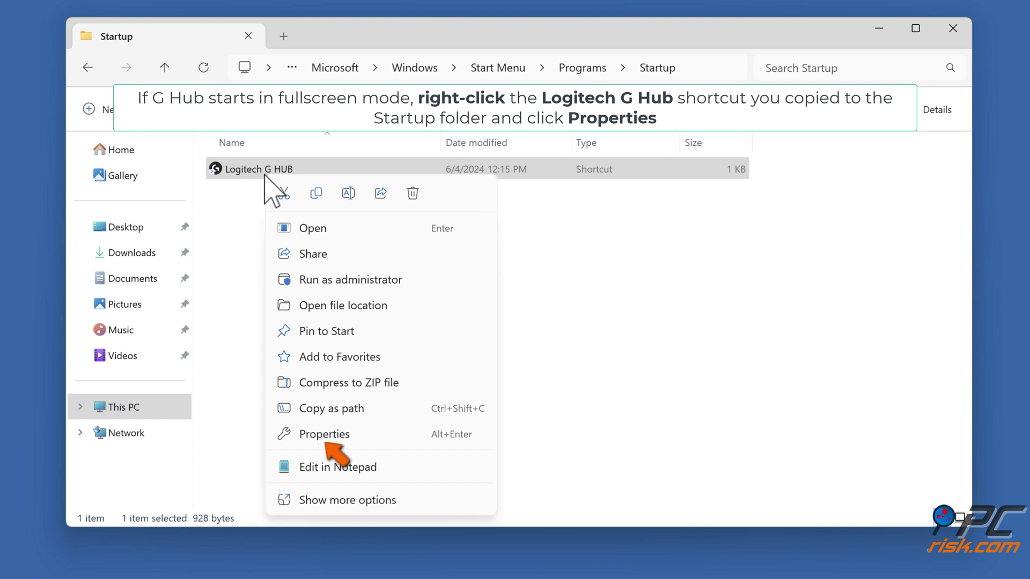
pyautogui.click(323, 434)
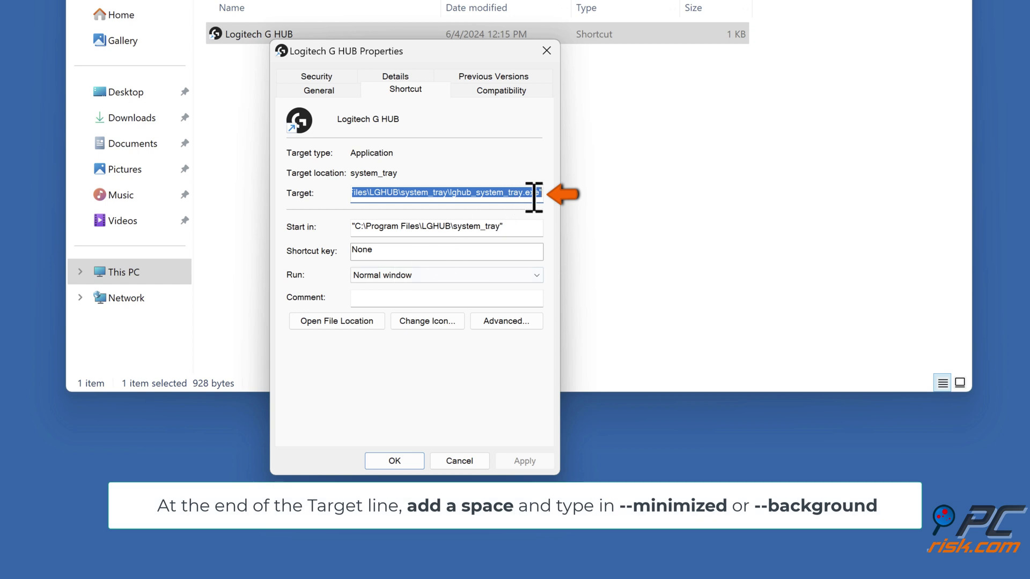
pyautogui.click(542, 193)
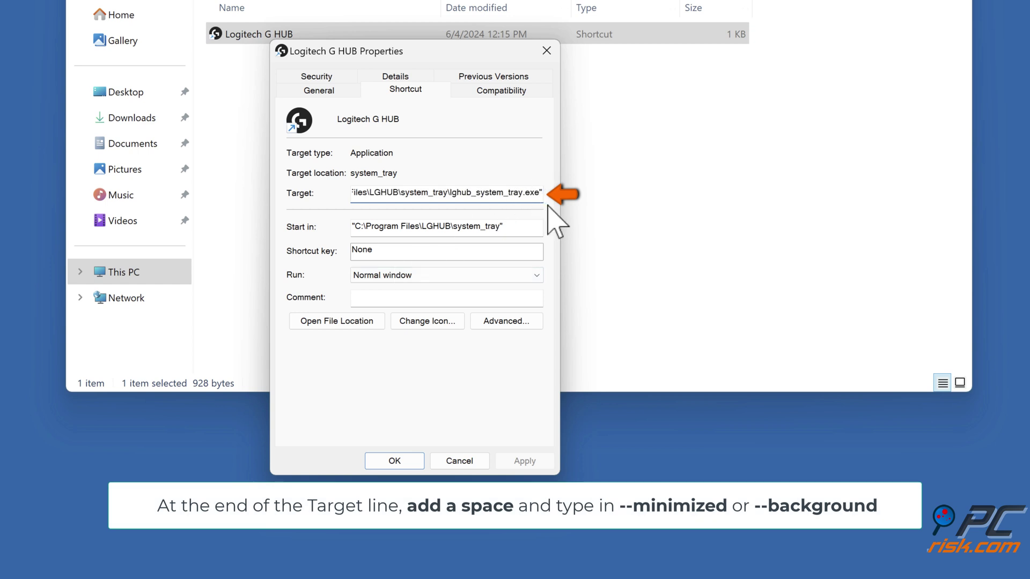
pyautogui.write('--min')
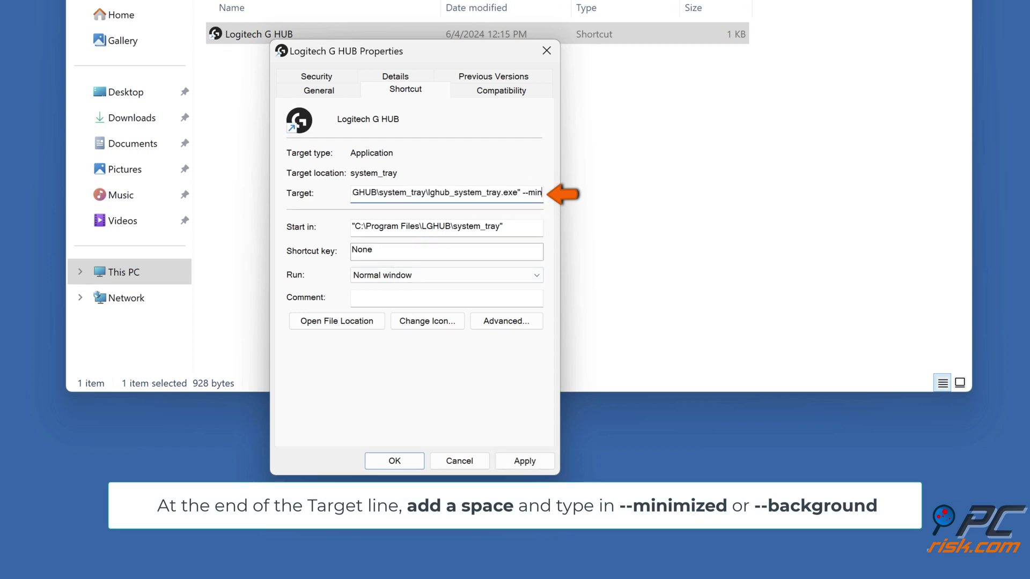
pyautogui.write('imized')
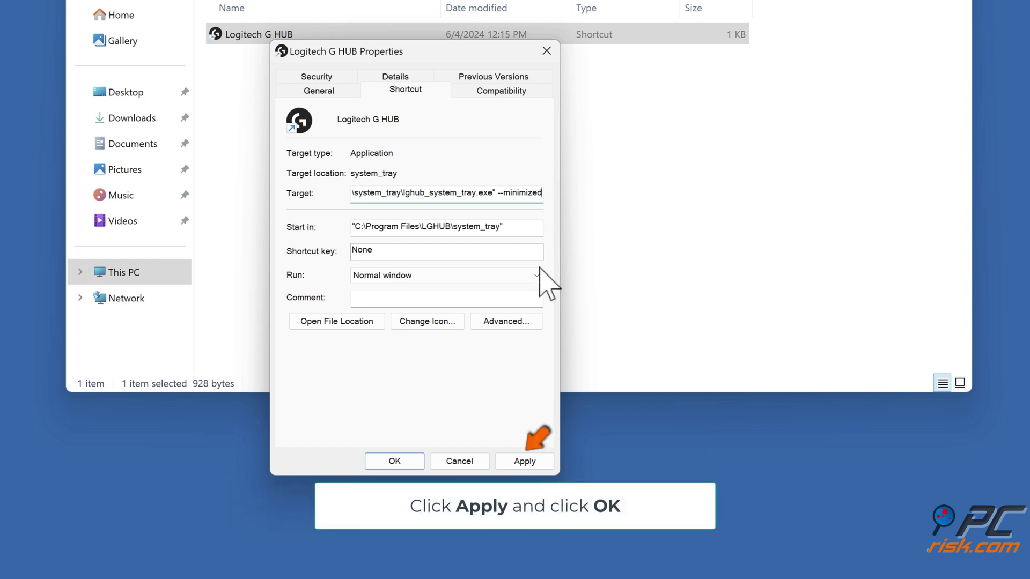
pyautogui.click(524, 461)
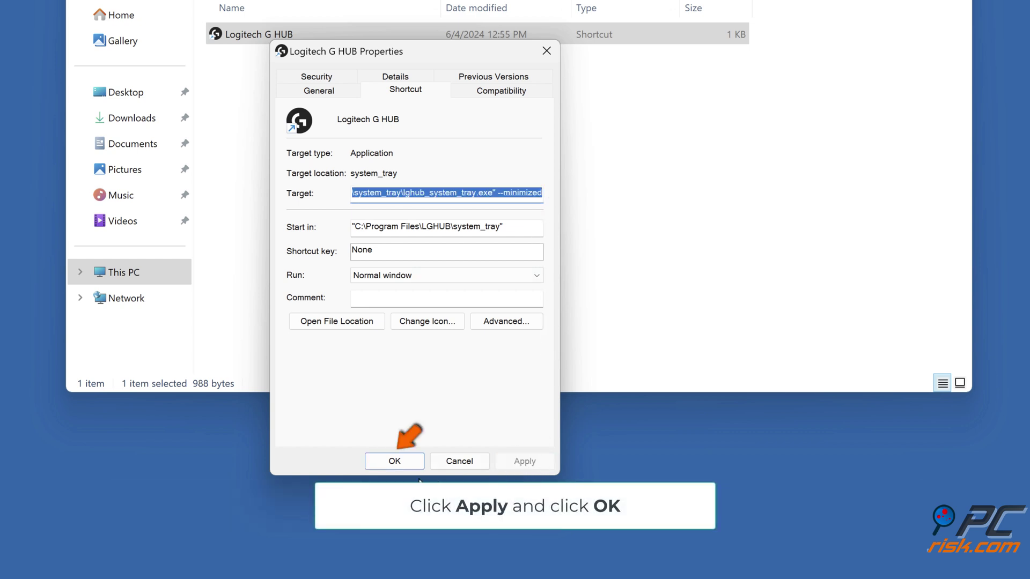
pyautogui.click(400, 464)
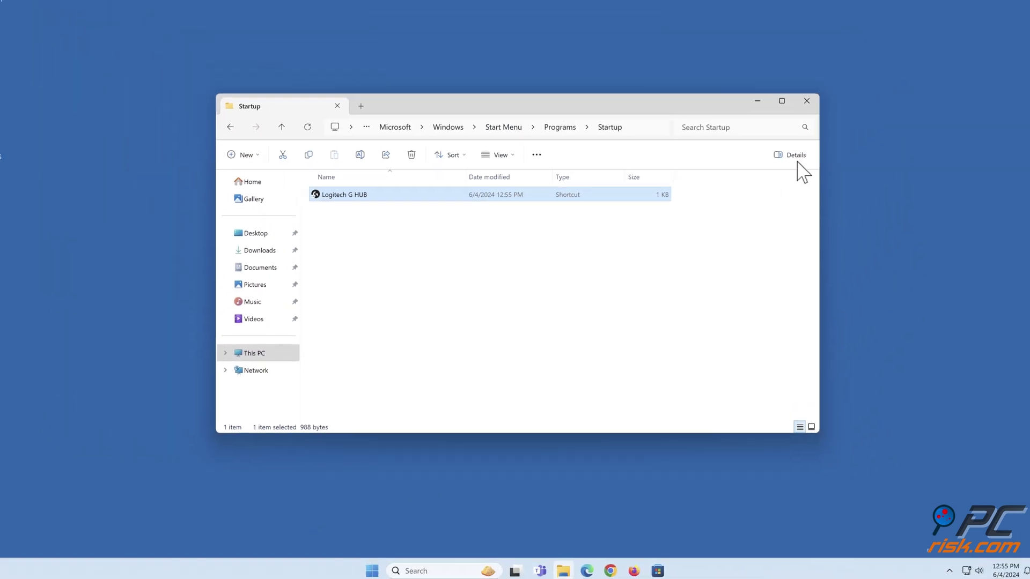
# - Close the Startup folder window and the Logitech G HUB window
pyautogui.click(788, 128)
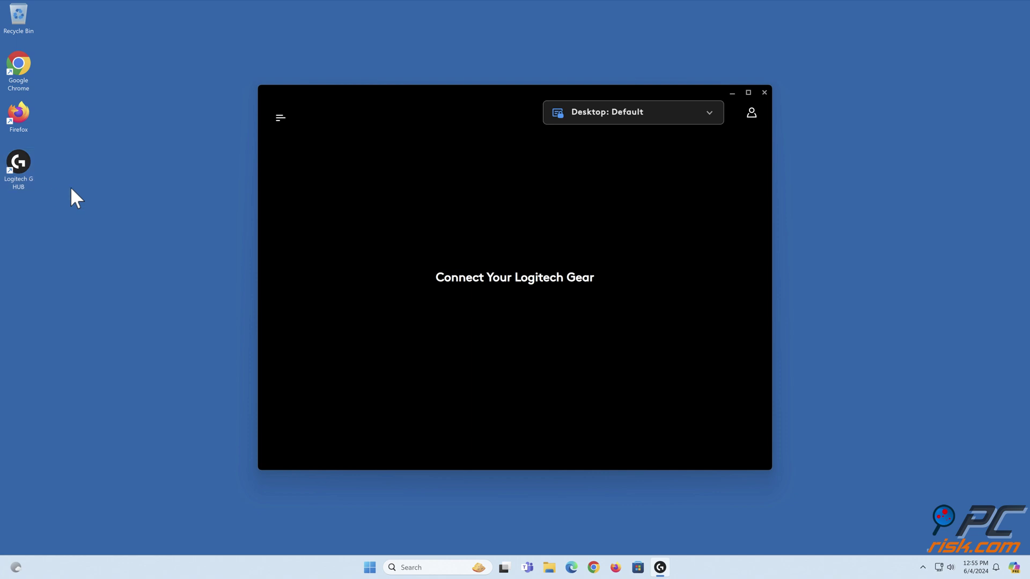
pyautogui.click(764, 93)
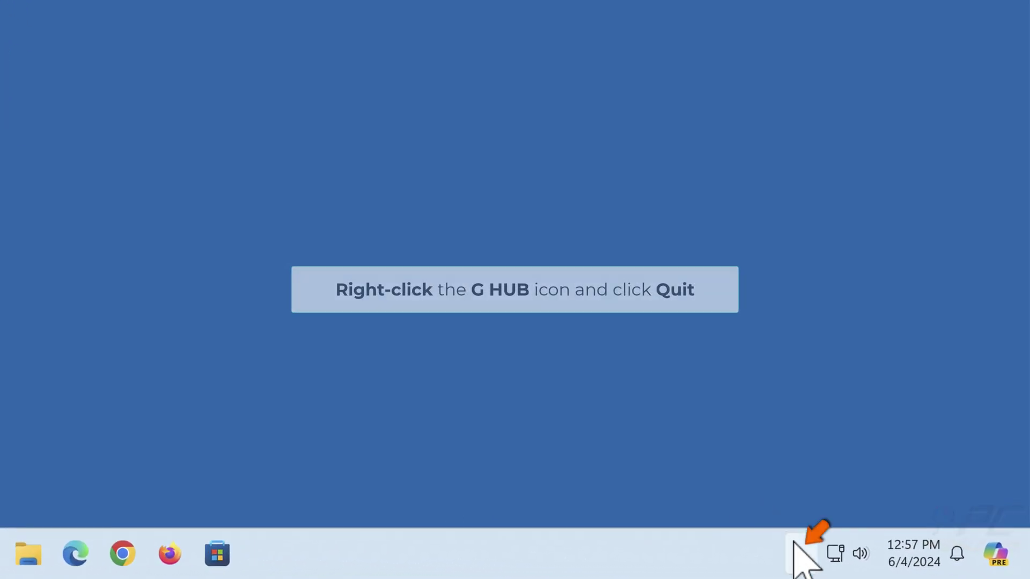
# - Quit Logitech G HUB from its hidden system tray icon
pyautogui.click(793, 541)
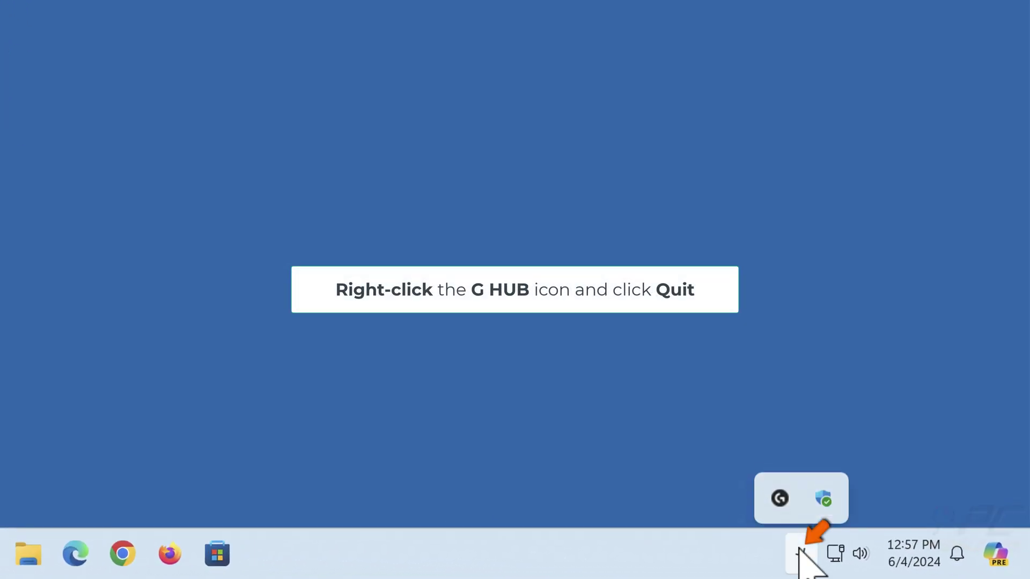
pyautogui.rightClick(781, 501)
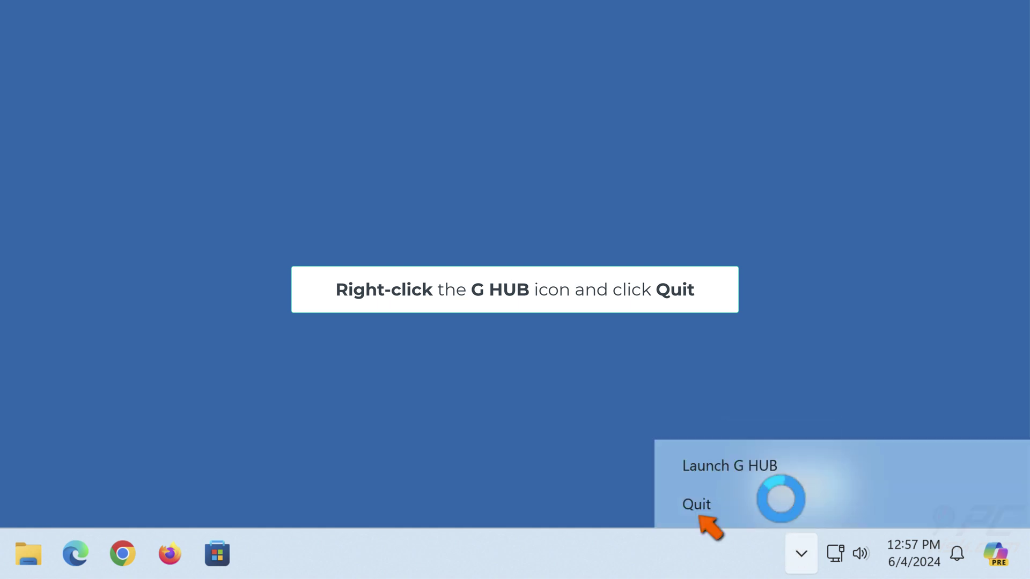
pyautogui.click(697, 514)
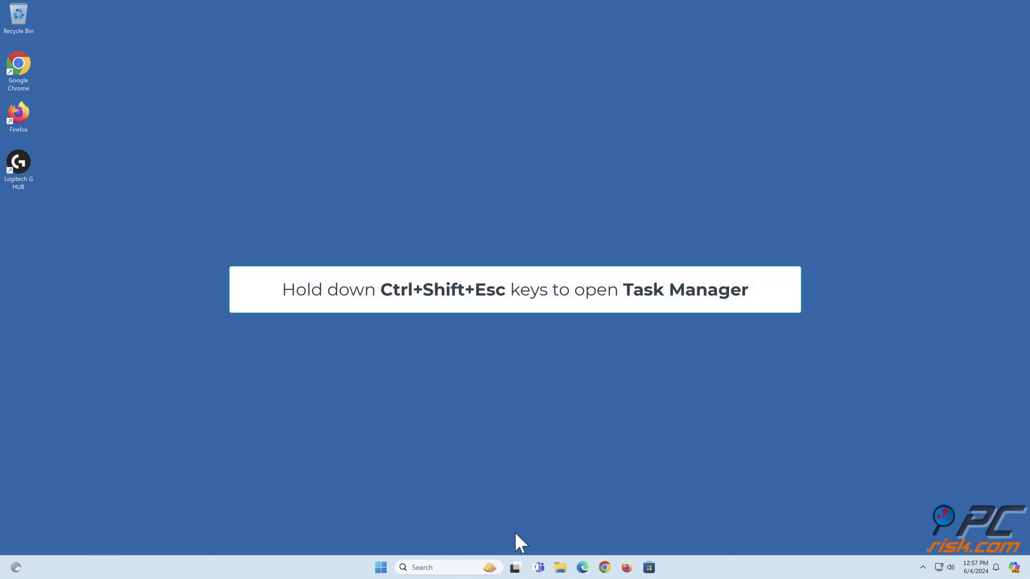
# - End the LGHUB Updater process, confirm no G HUB processes remain, then close Task Manager
pyautogui.hotkey('ctrl', 'shift', 'Escape')
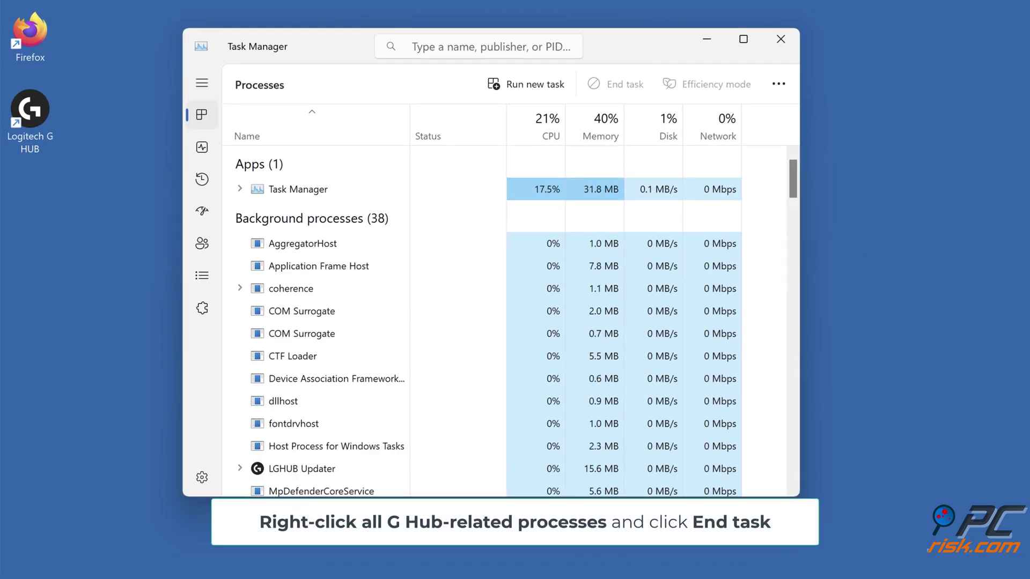
pyautogui.scroll(-2, 381, 319)
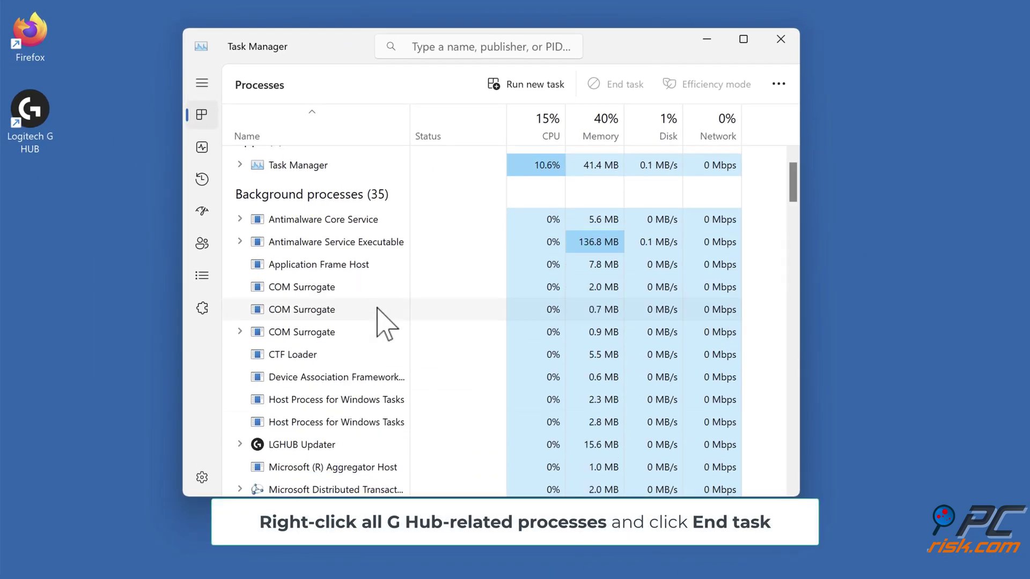
pyautogui.scroll(-3, 382, 320)
pyautogui.rightClick(302, 317)
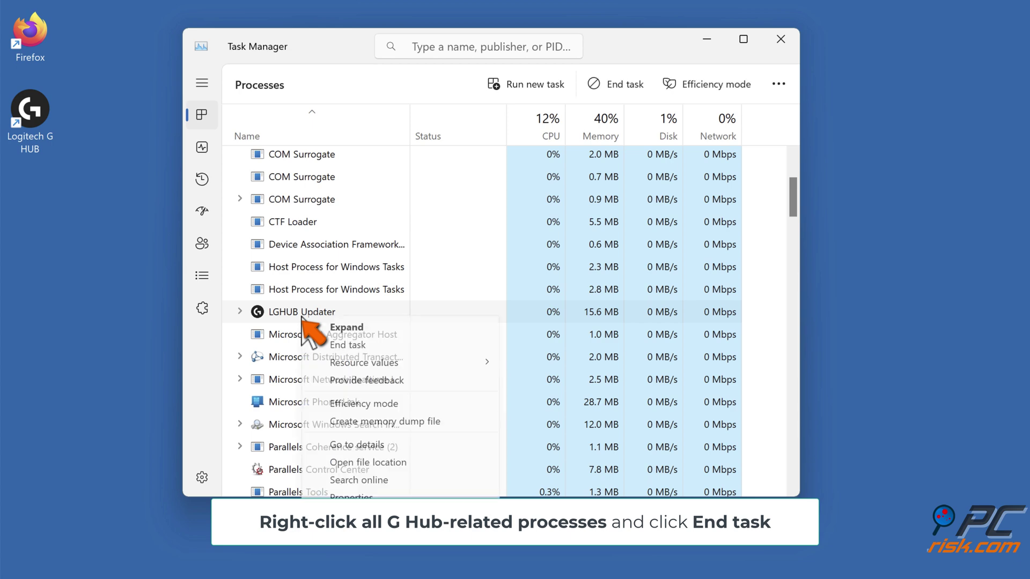
pyautogui.click(354, 345)
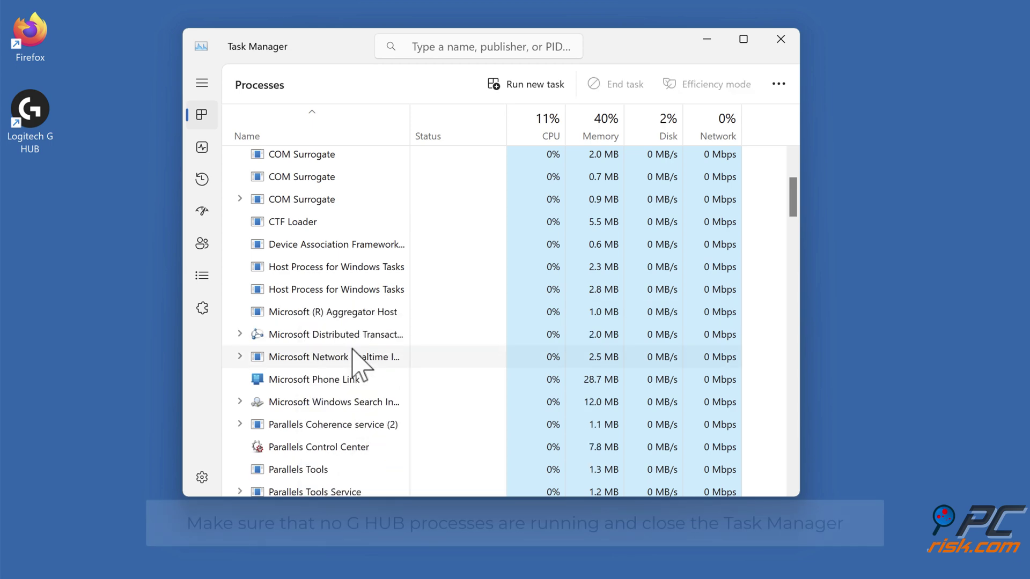
pyautogui.scroll(-3, 354, 352)
pyautogui.scroll(-10, 353, 365)
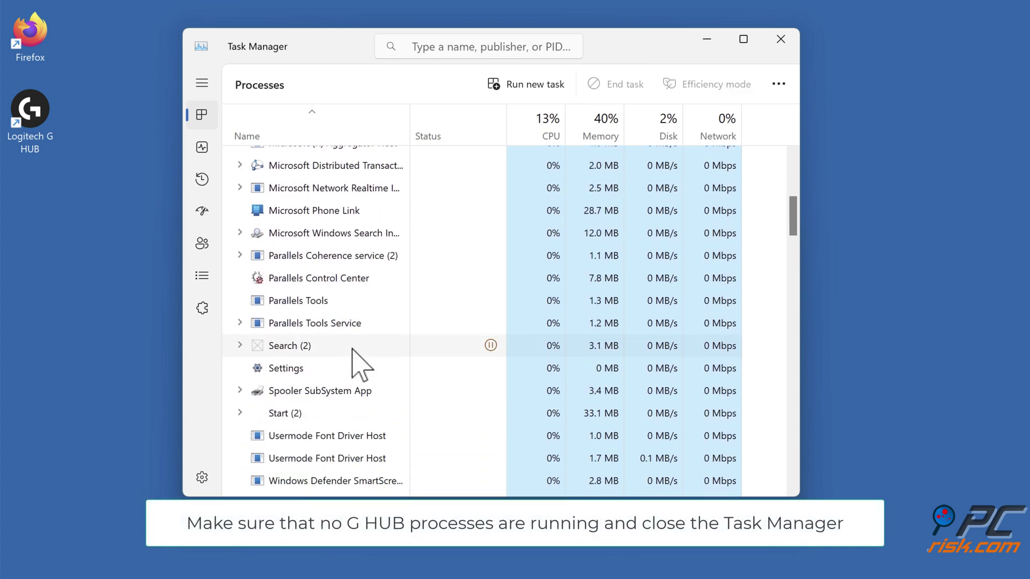
pyautogui.scroll(12, 354, 364)
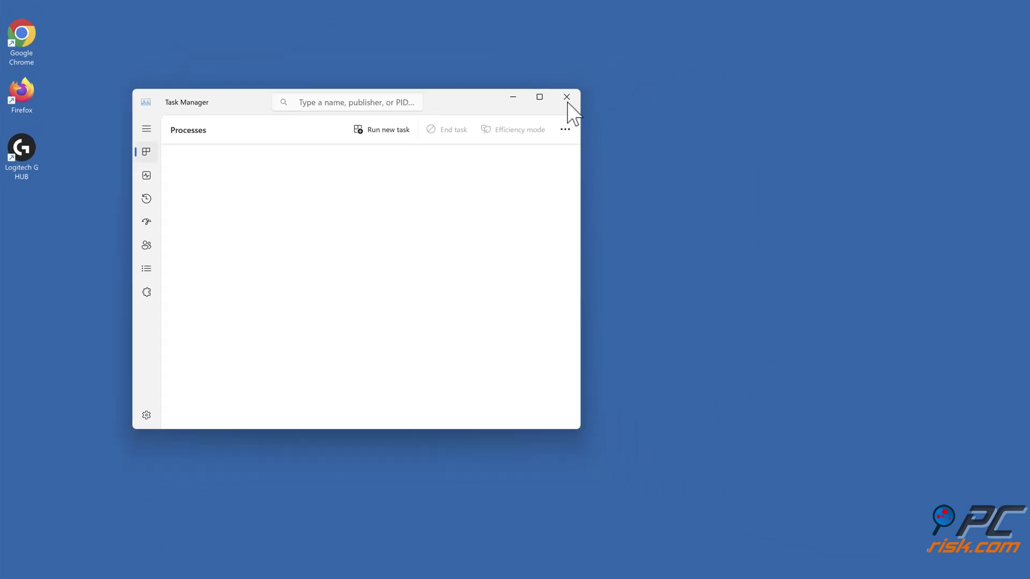
pyautogui.click(781, 38)
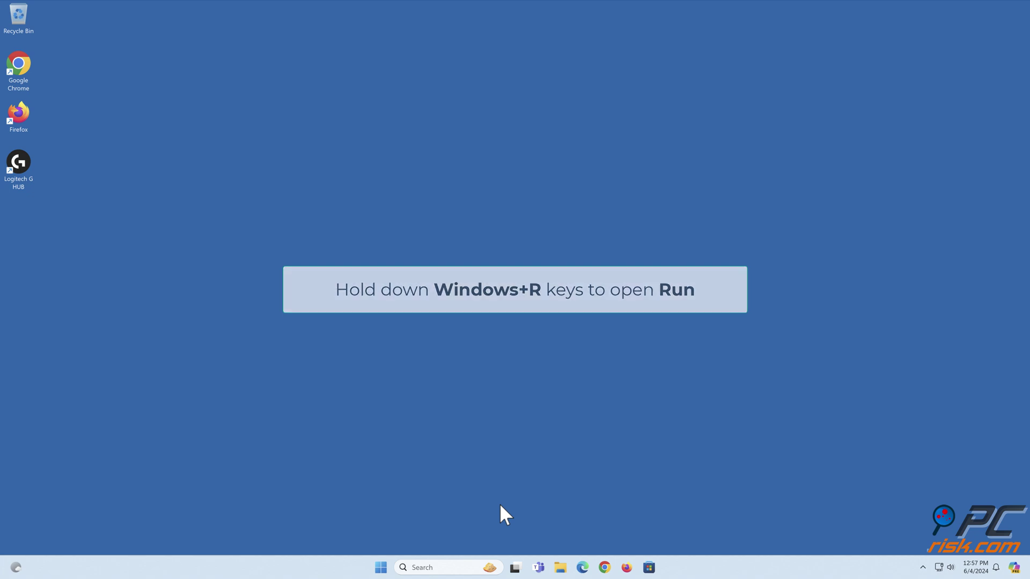
# - Launch services.msc from the Run dialog
pyautogui.press('super+r')
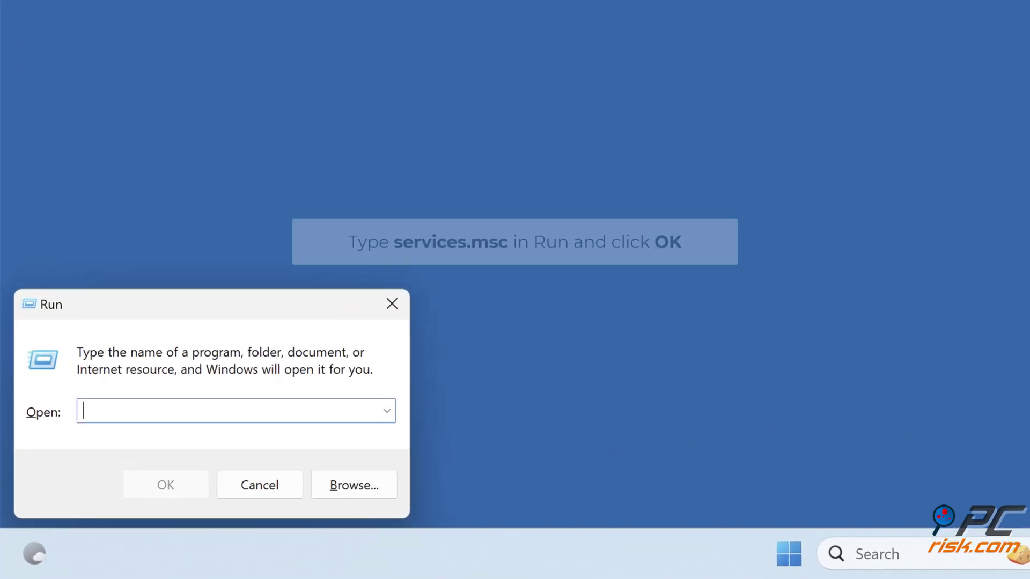
pyautogui.write('services.msc')
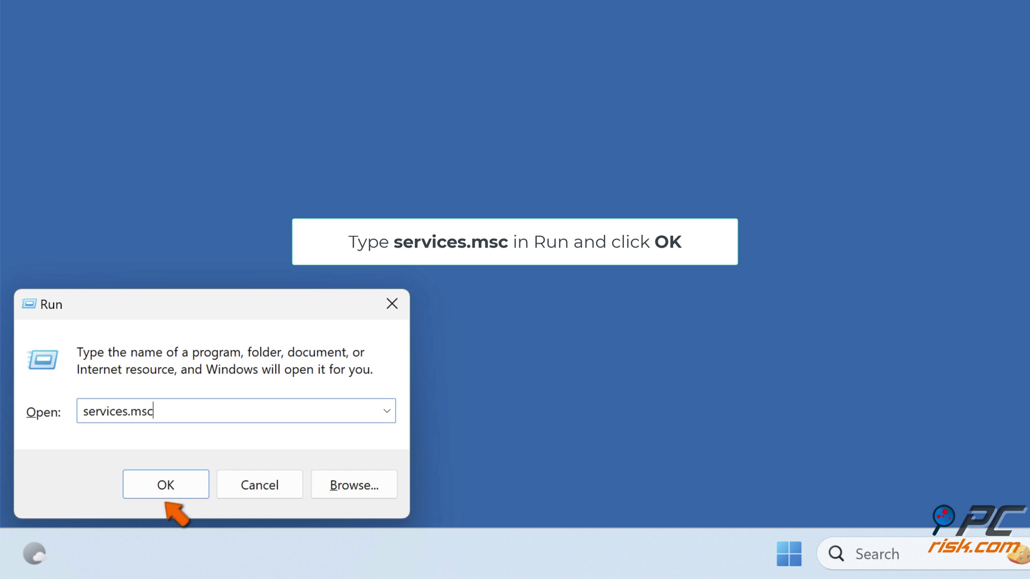
pyautogui.click(167, 493)
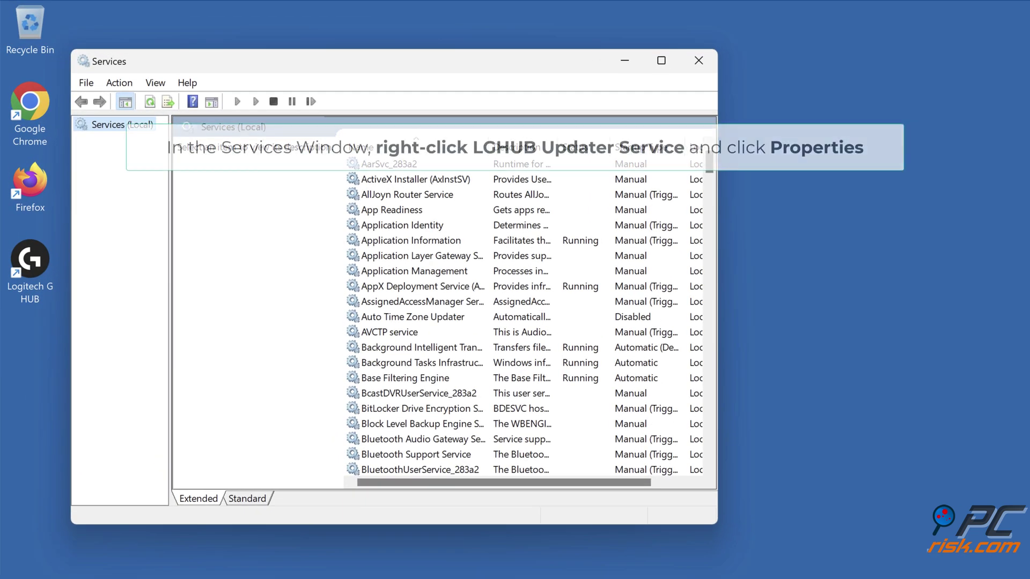
# - Set LGHUB Updater Service's startup type to Automatic, start it, and apply the change
pyautogui.scroll(-20, 477, 228)
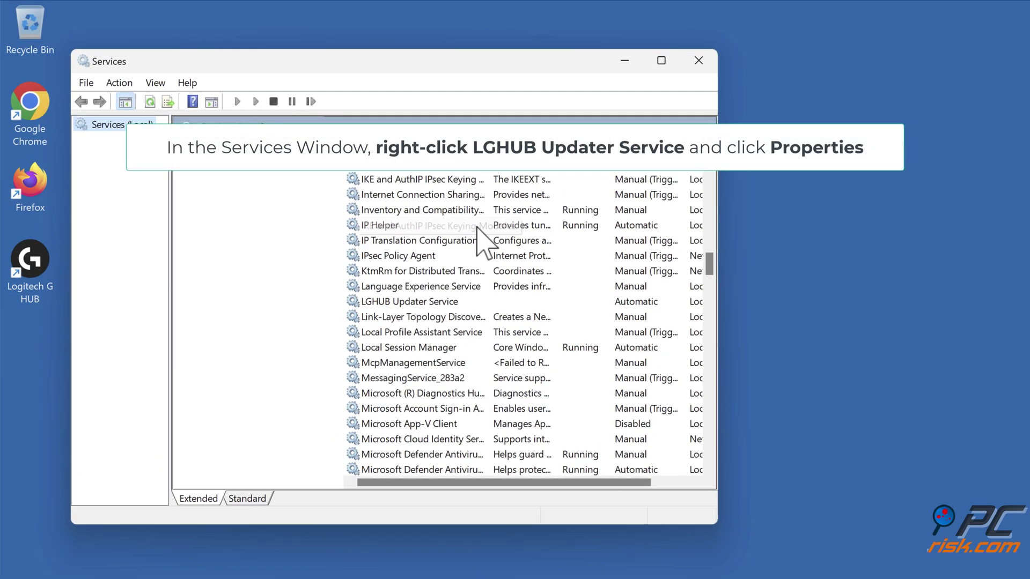
pyautogui.click(419, 304)
pyautogui.rightClick(419, 304)
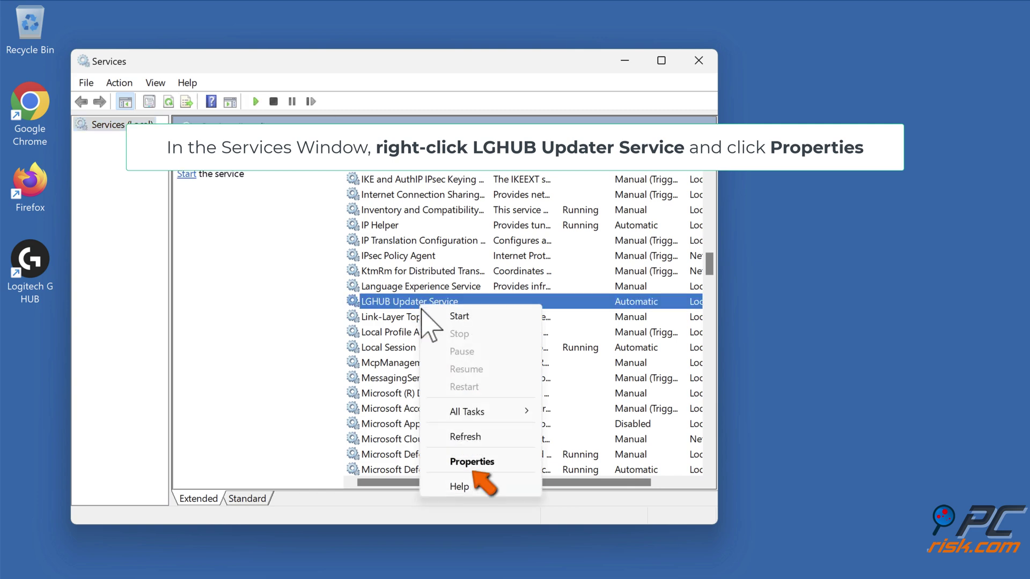
pyautogui.click(471, 463)
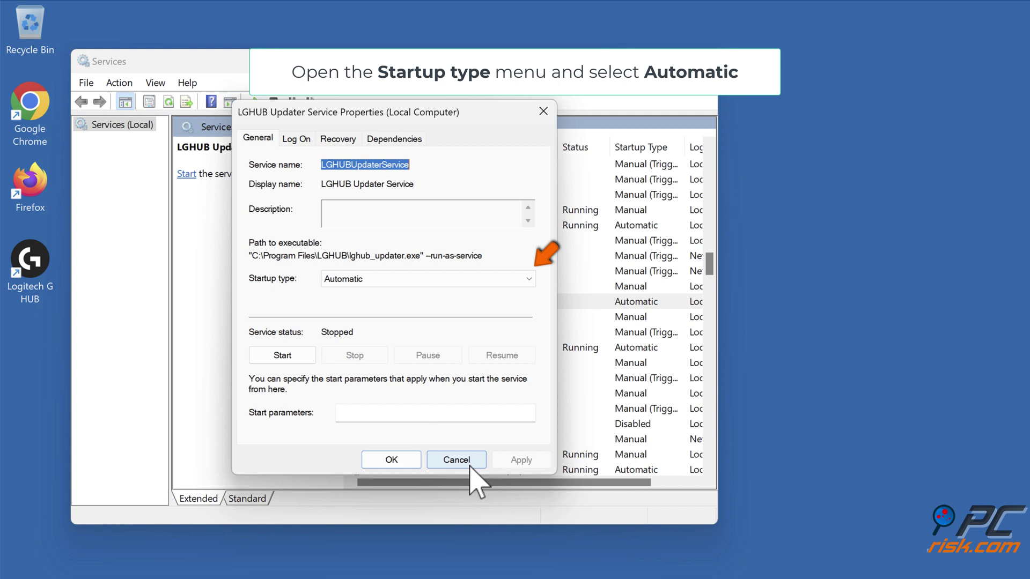
pyautogui.click(530, 280)
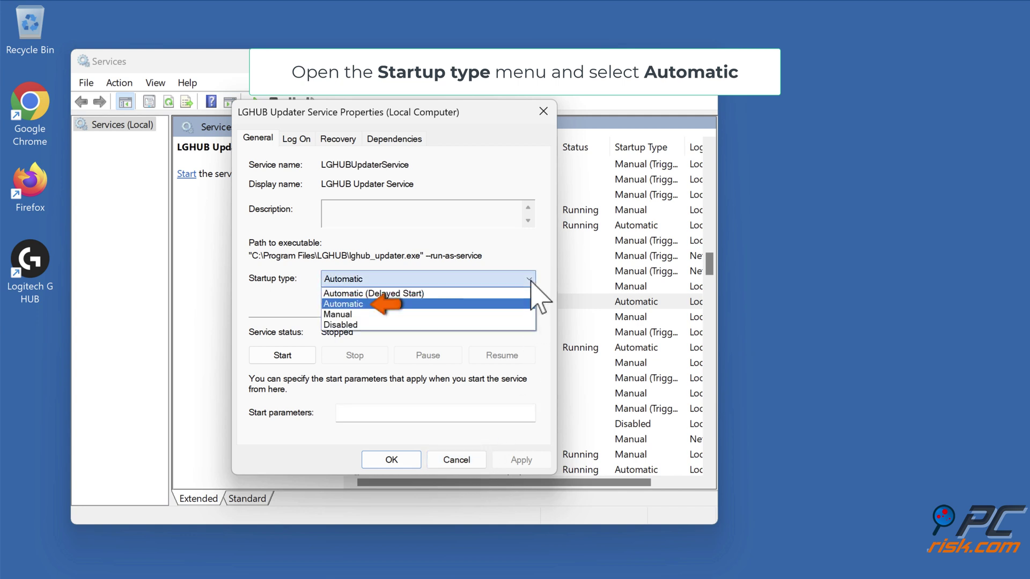
pyautogui.click(374, 304)
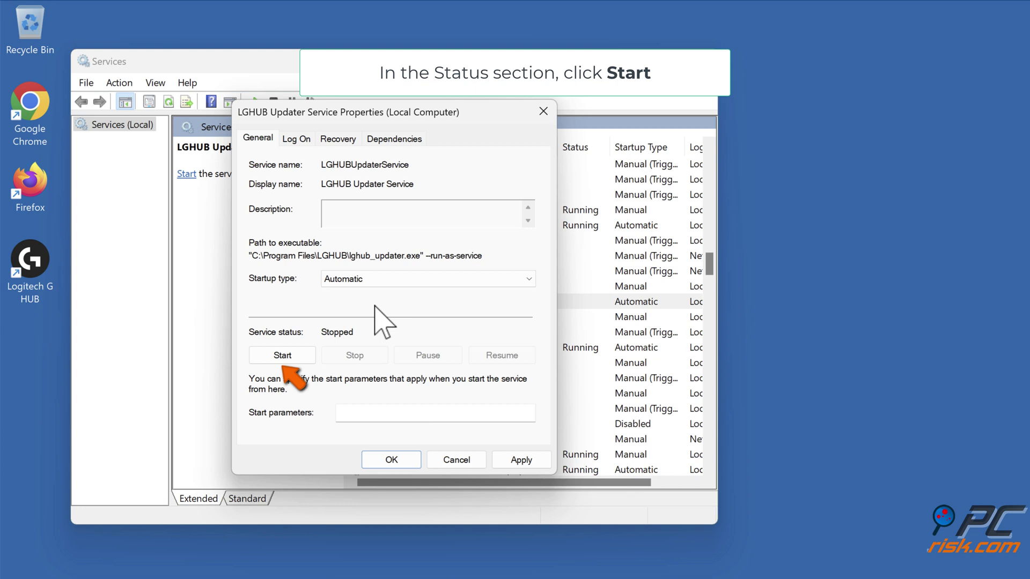
pyautogui.click(283, 356)
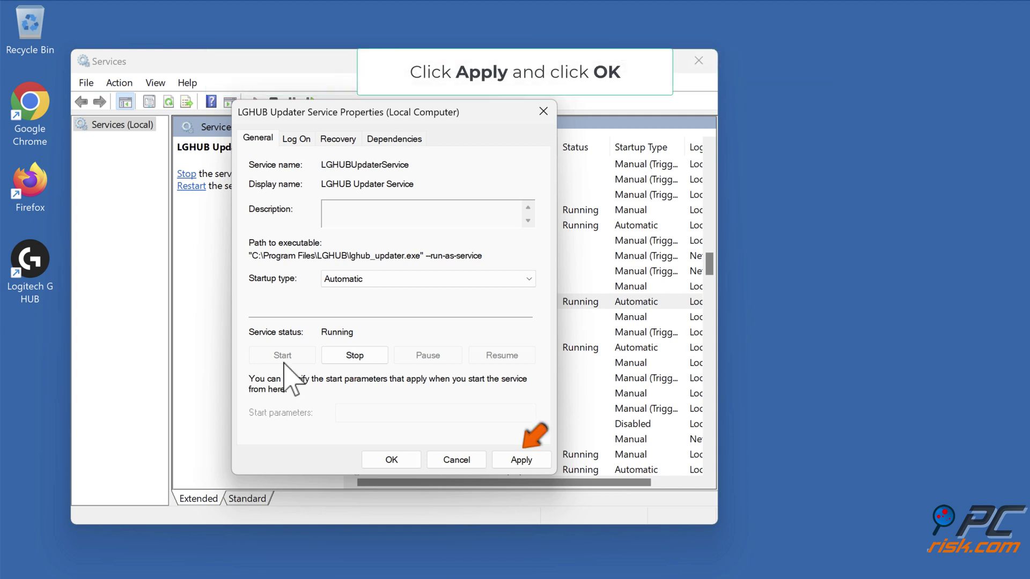
pyautogui.click(516, 461)
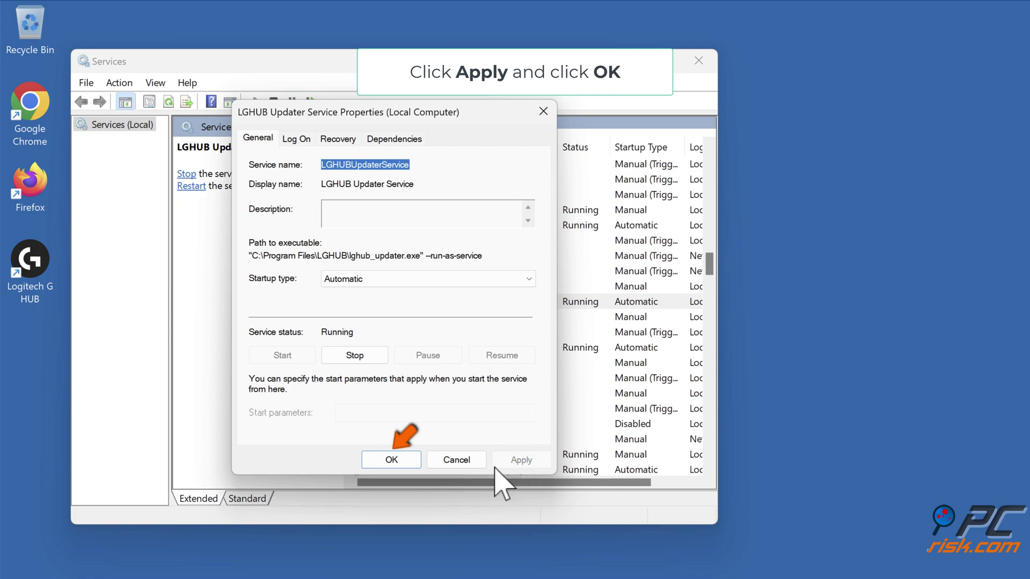
pyautogui.click(393, 462)
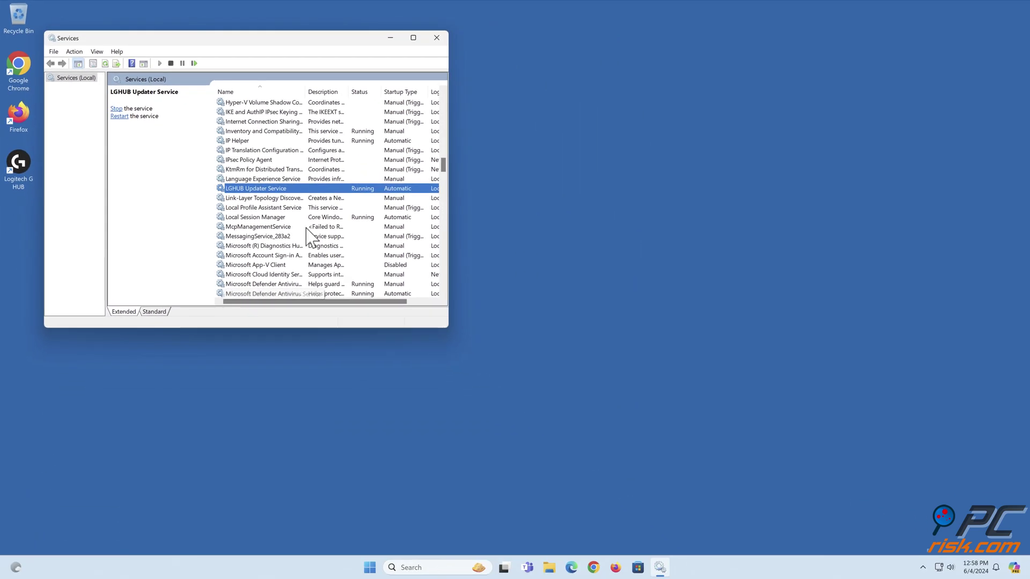
# - Close Services, then launch Logitech G HUB from its desktop shortcut and close it
pyautogui.click(436, 38)
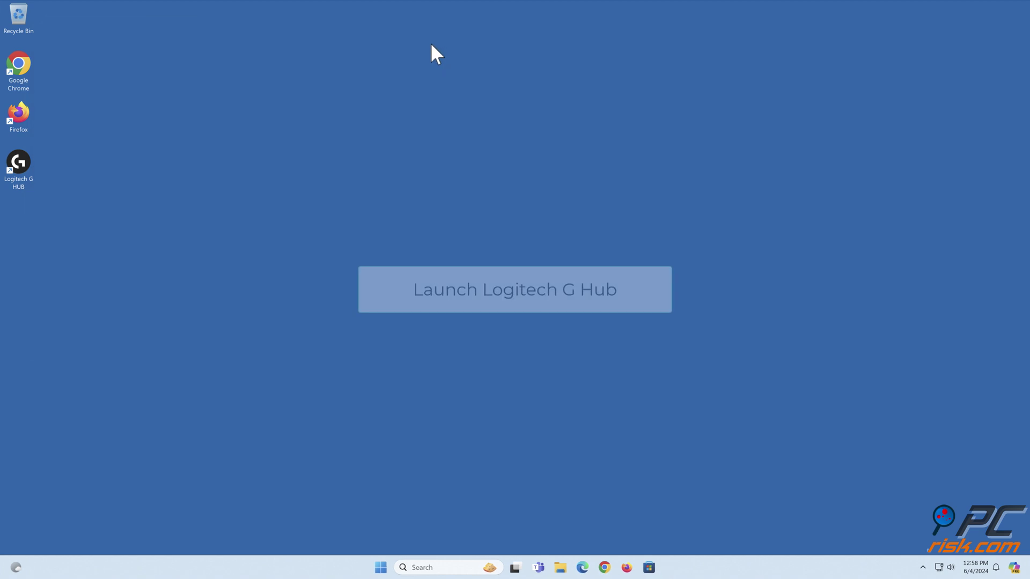
pyautogui.doubleClick(16, 184)
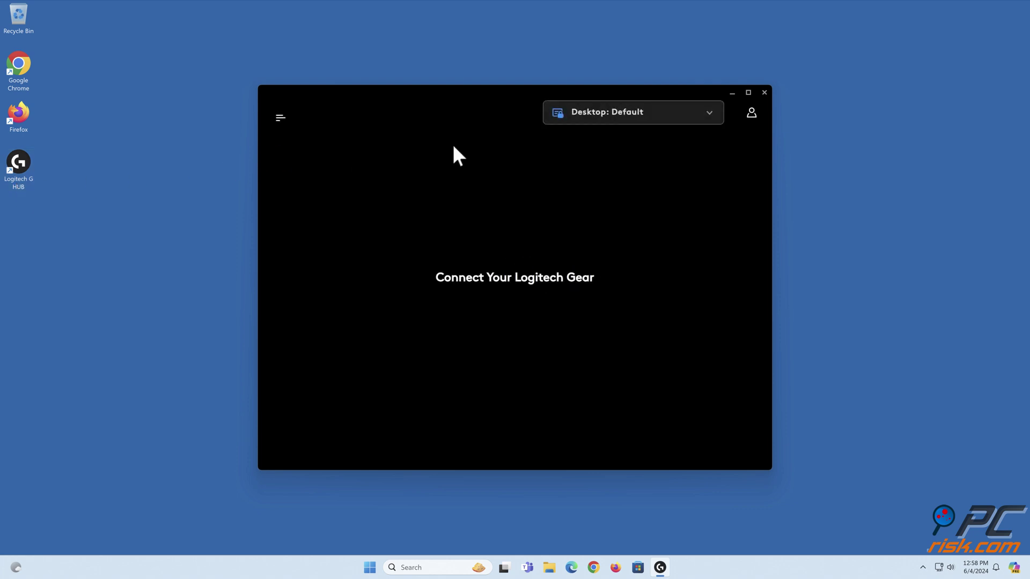
pyautogui.click(764, 94)
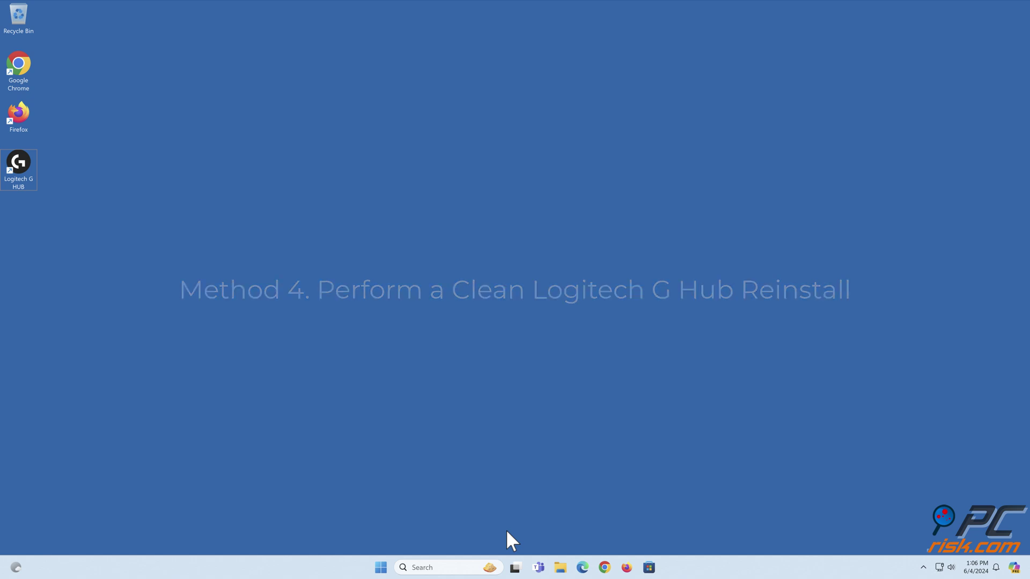
# - Uninstall Logitech G HUB from the Installed apps list and confirm the removal
pyautogui.rightClick(382, 568)
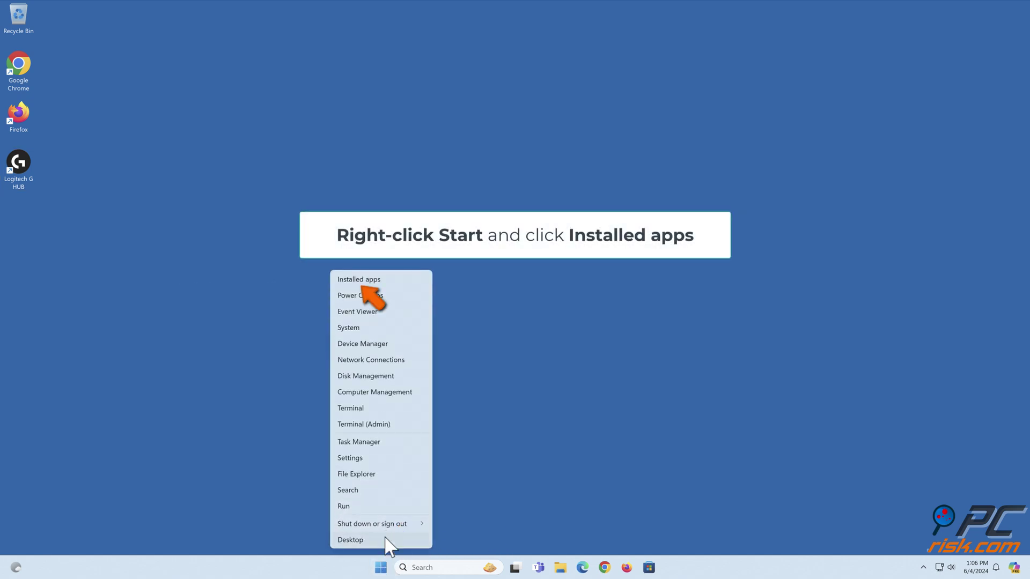
pyautogui.click(370, 281)
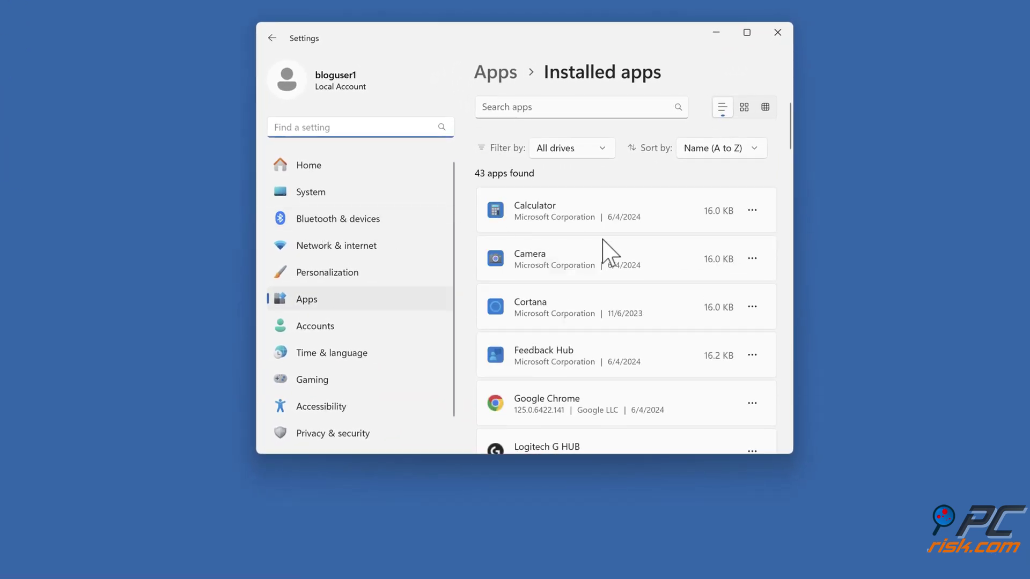
pyautogui.scroll(-4, 604, 240)
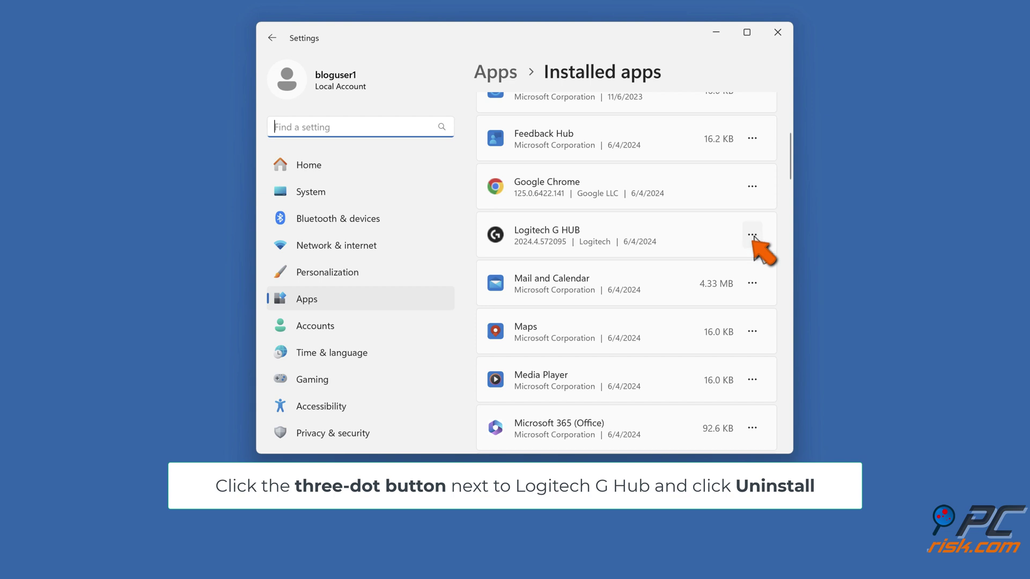
pyautogui.click(752, 236)
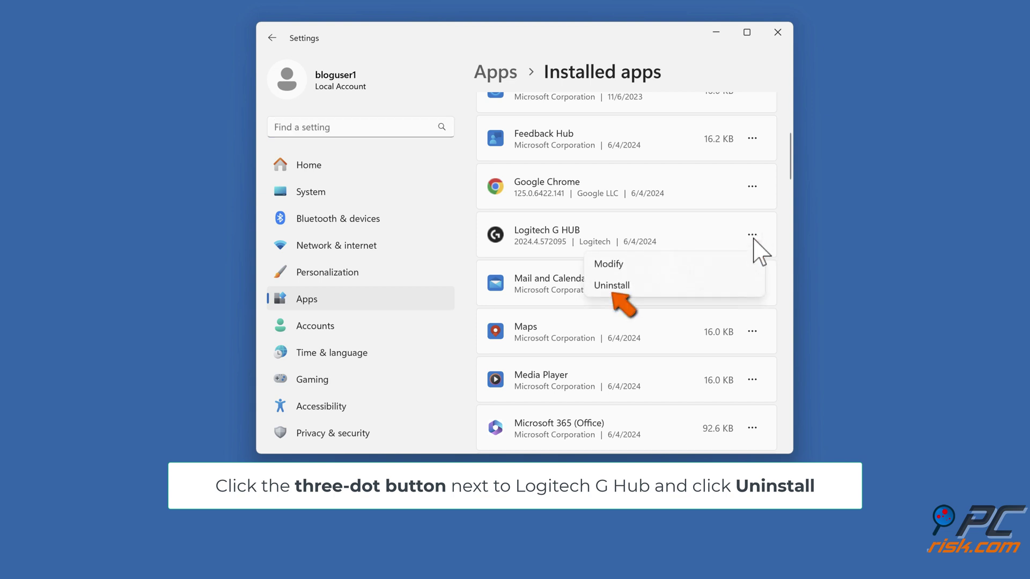
pyautogui.click(614, 287)
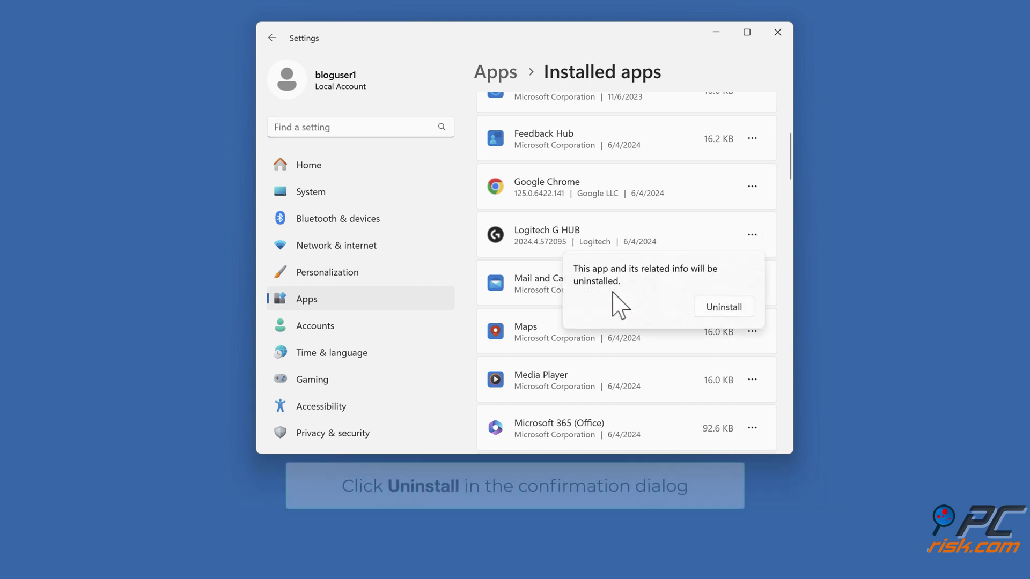
pyautogui.click(723, 307)
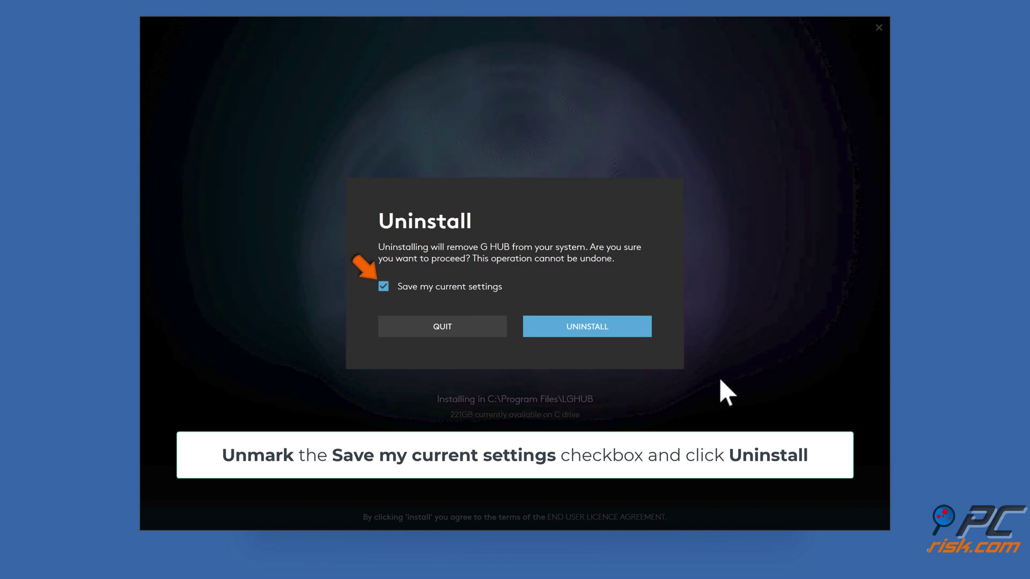
# - Uninstall G HUB with 'Save my current settings' unchecked, then quit the installer
pyautogui.click(384, 289)
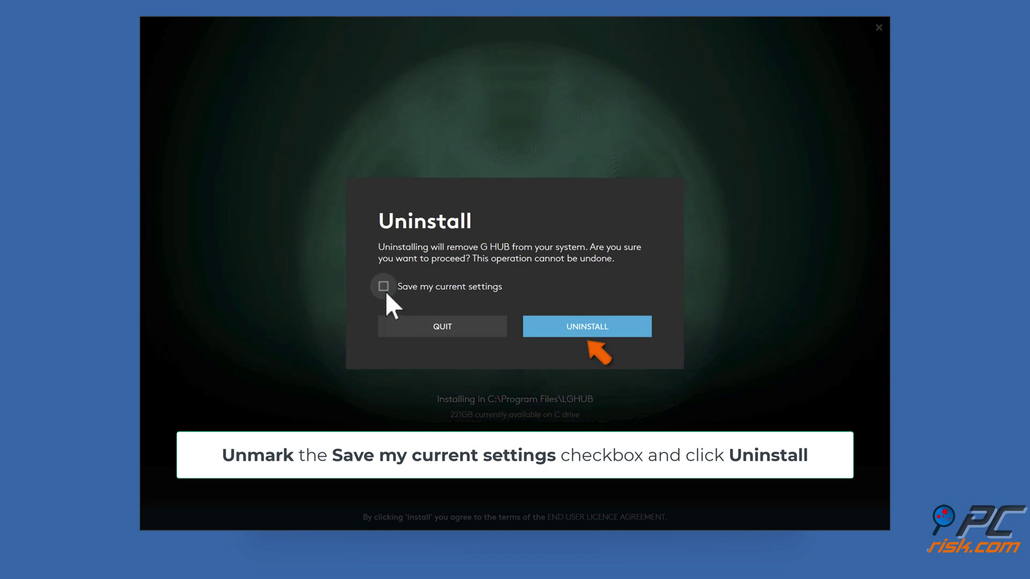
pyautogui.click(586, 333)
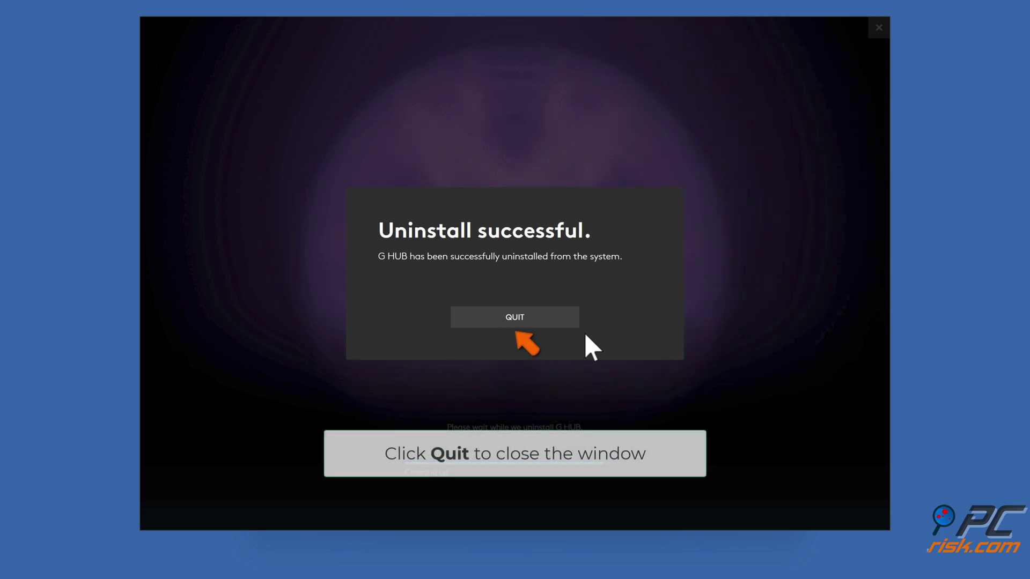
pyautogui.click(514, 321)
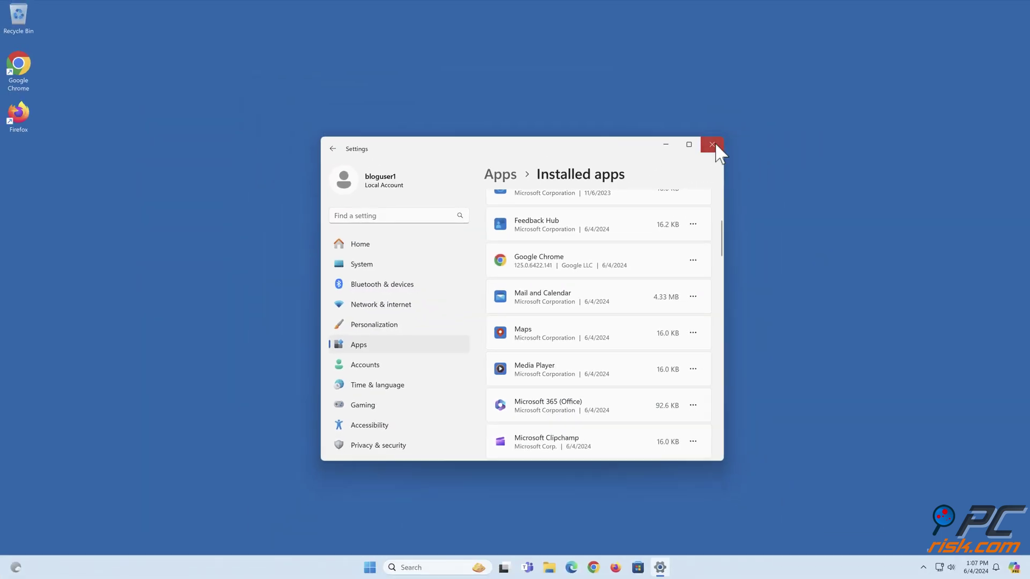
# - Close Settings and open C:\Program Files in File Explorer to check for an LGHUB folder
pyautogui.click(712, 144)
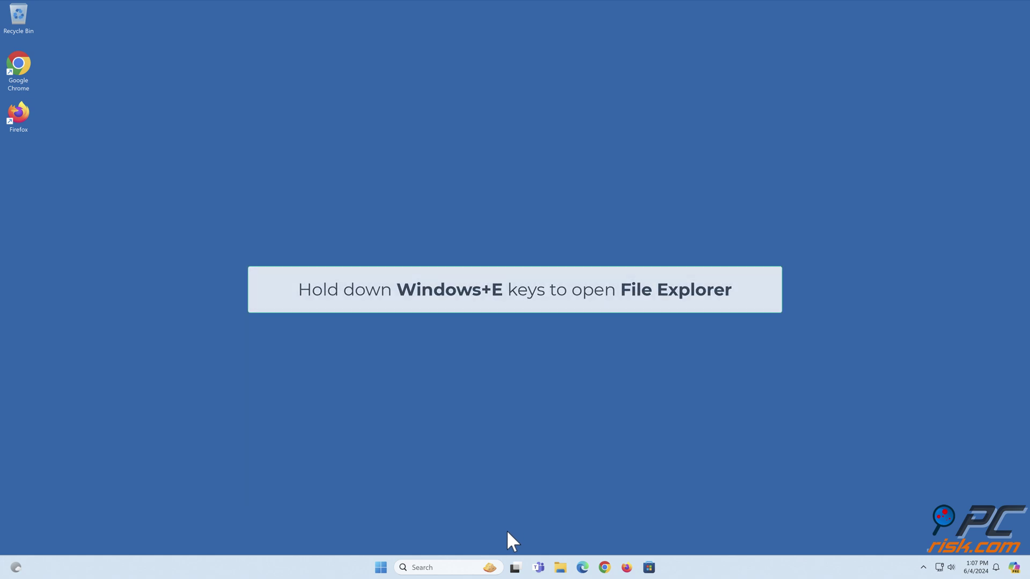
pyautogui.press('super+e')
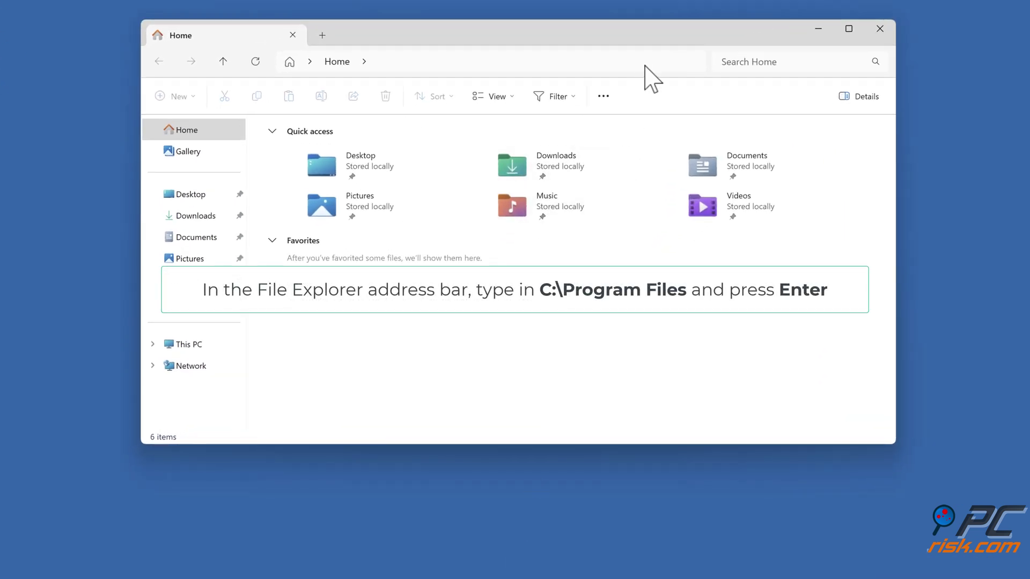
pyautogui.click(645, 67)
pyautogui.write('c')
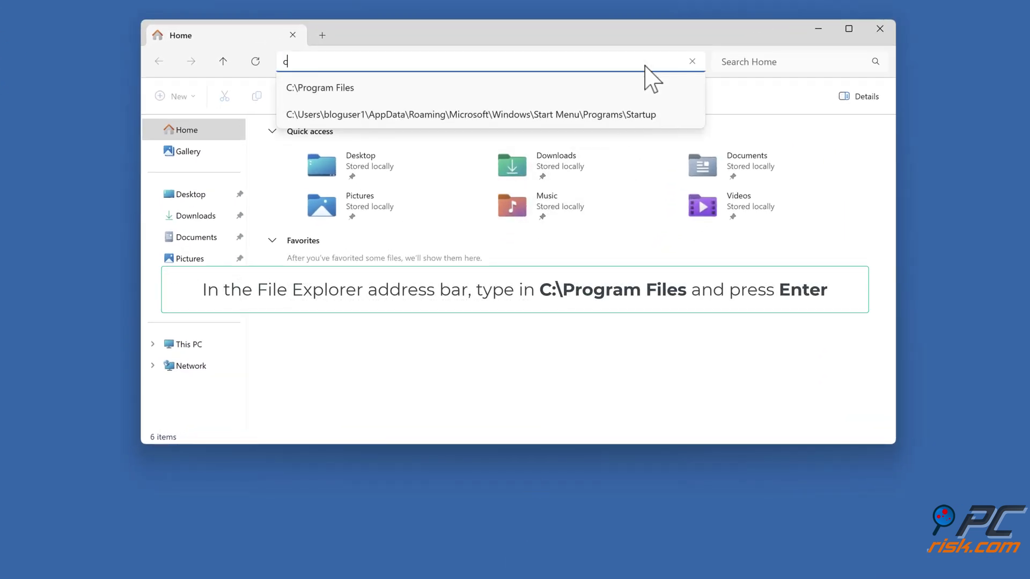
pyautogui.write(':\\program files')
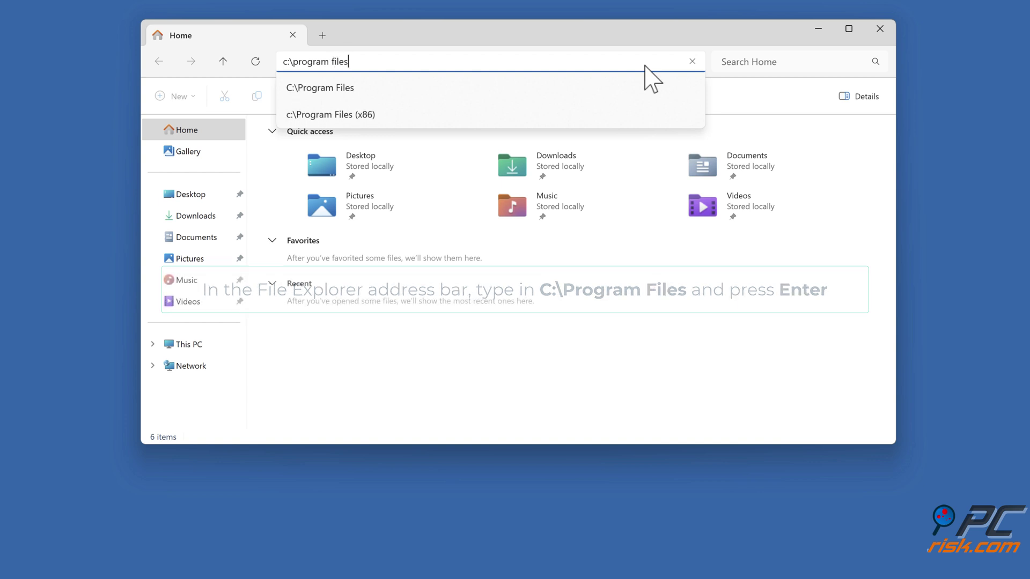
pyautogui.press('Return')
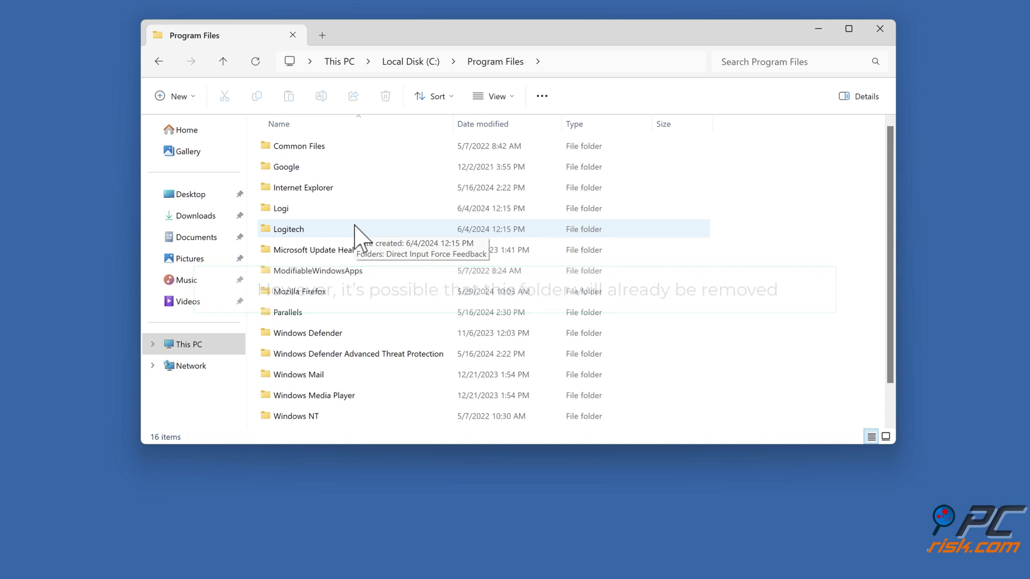
# - Check the Roaming and Local AppData folders for G HUB leftovers, then close File Explorer
pyautogui.click(611, 61)
pyautogui.write('%appdata%')
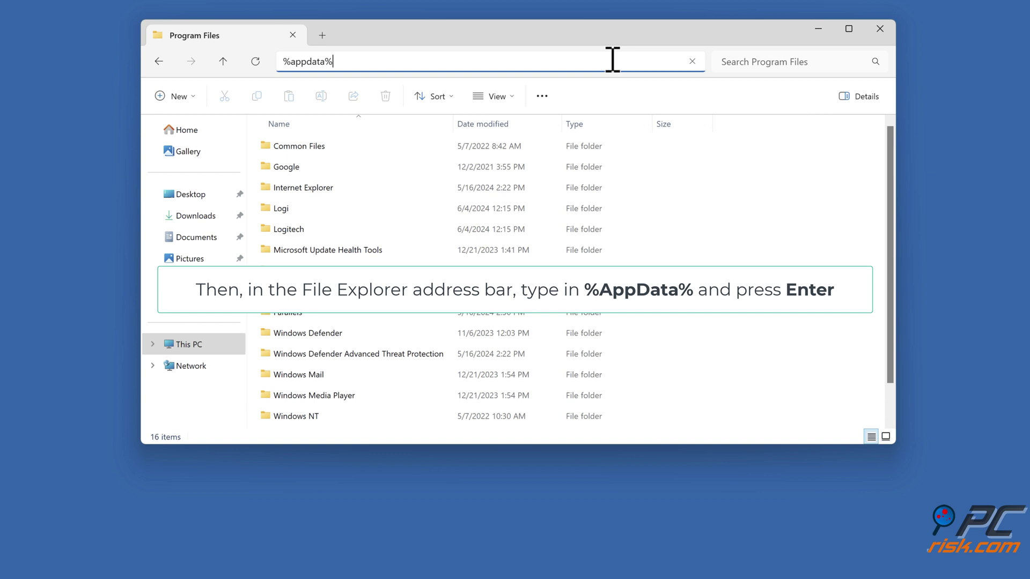
pyautogui.press('Return')
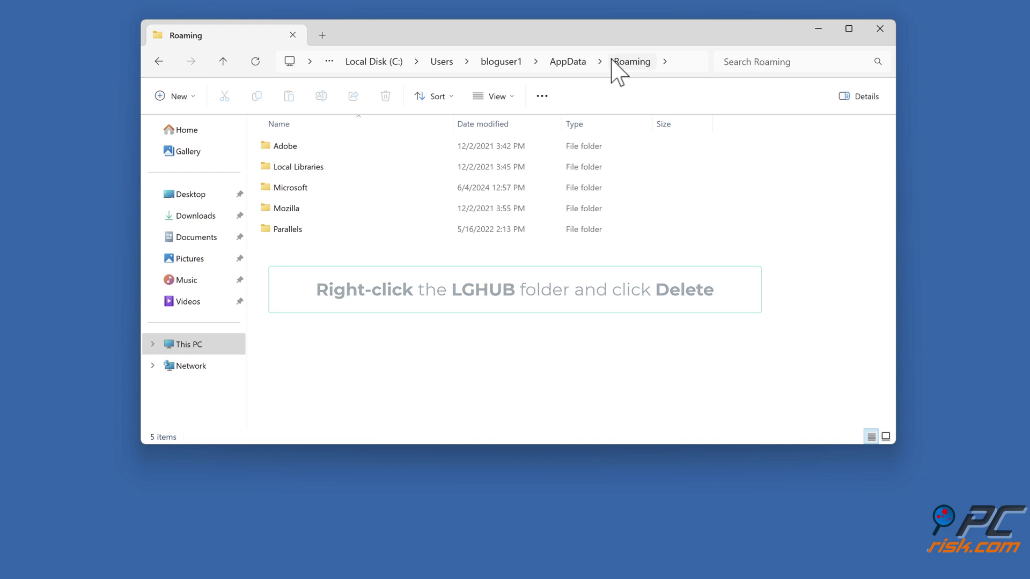
pyautogui.click(677, 61)
pyautogui.write('%localappdata%')
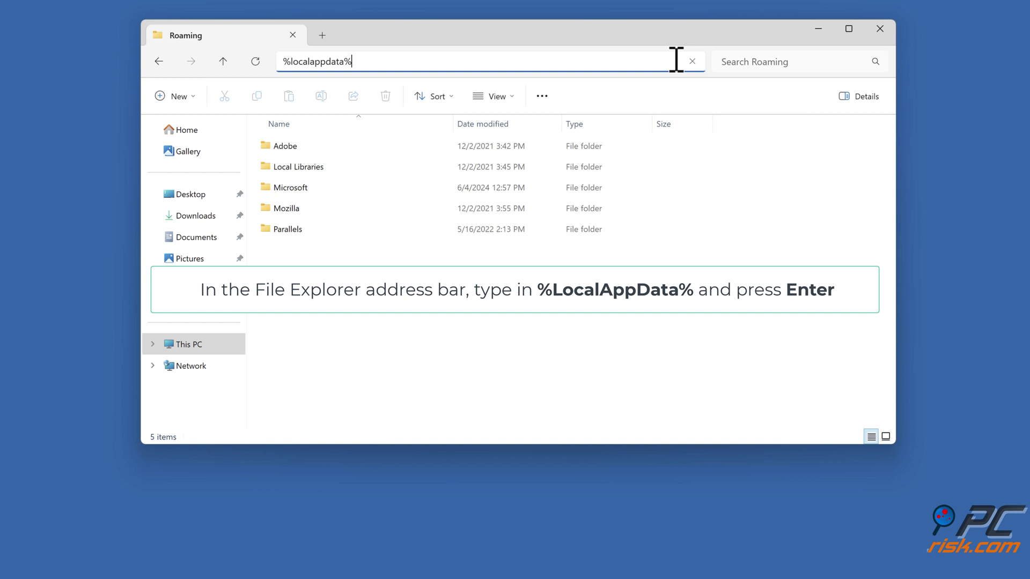
pyautogui.press('Return')
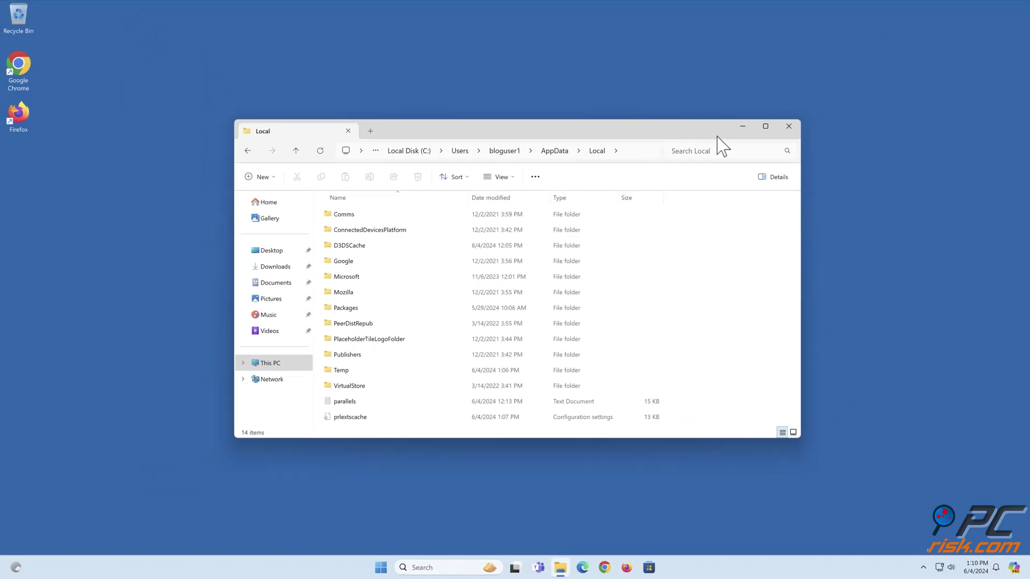
pyautogui.click(788, 126)
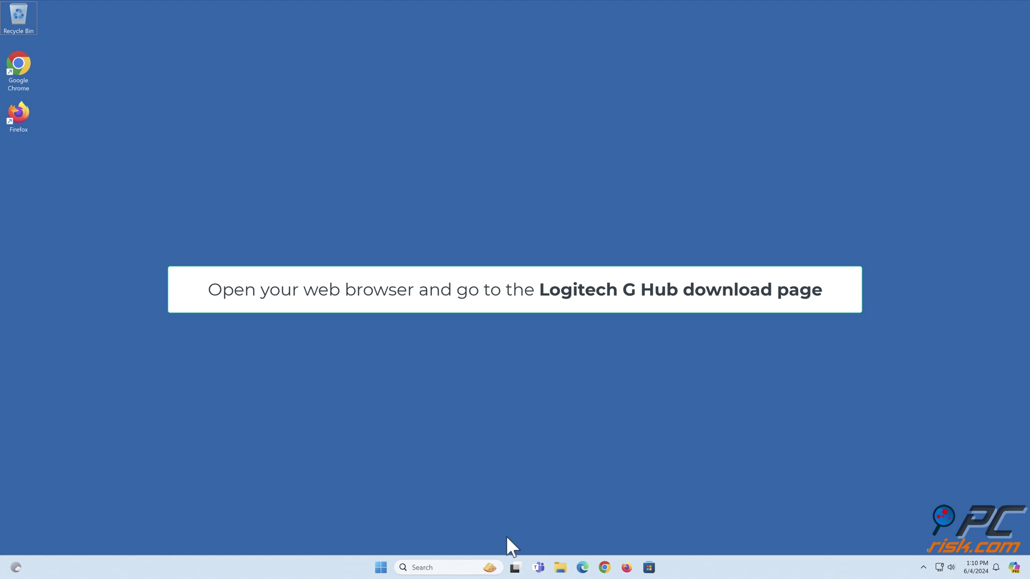
# - In Edge, load the pasted G HUB page URL, reject all cookies, and download the Windows installer
pyautogui.click(582, 568)
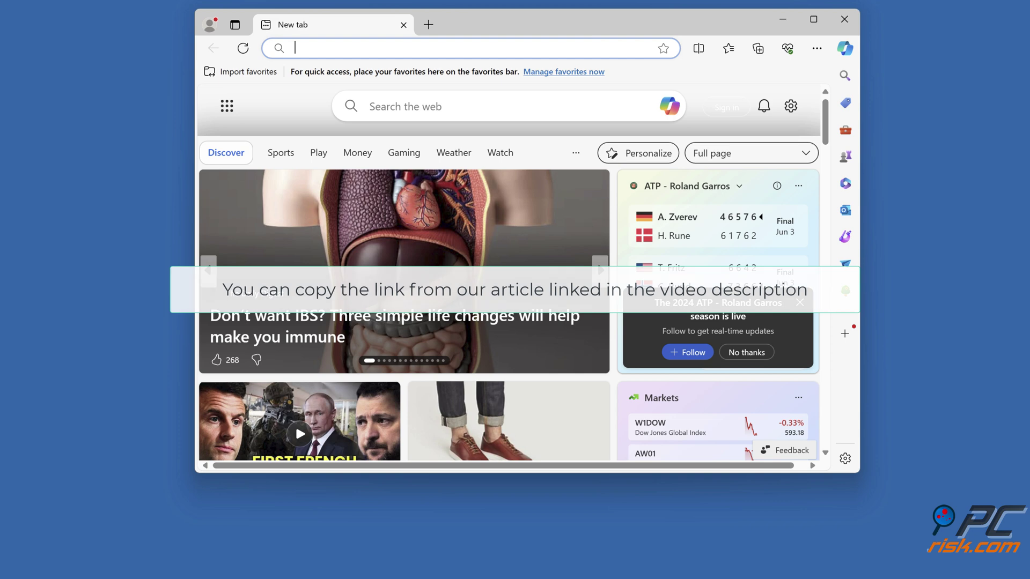
pyautogui.write('https://www.logitechg.com/en-eu/innovation/g-hub.html')
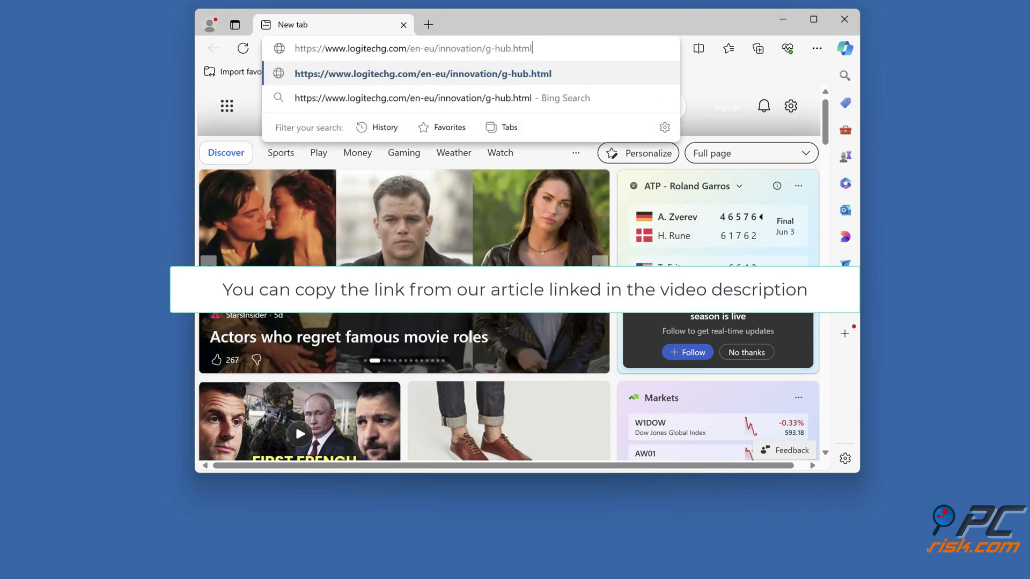
pyautogui.press('Return')
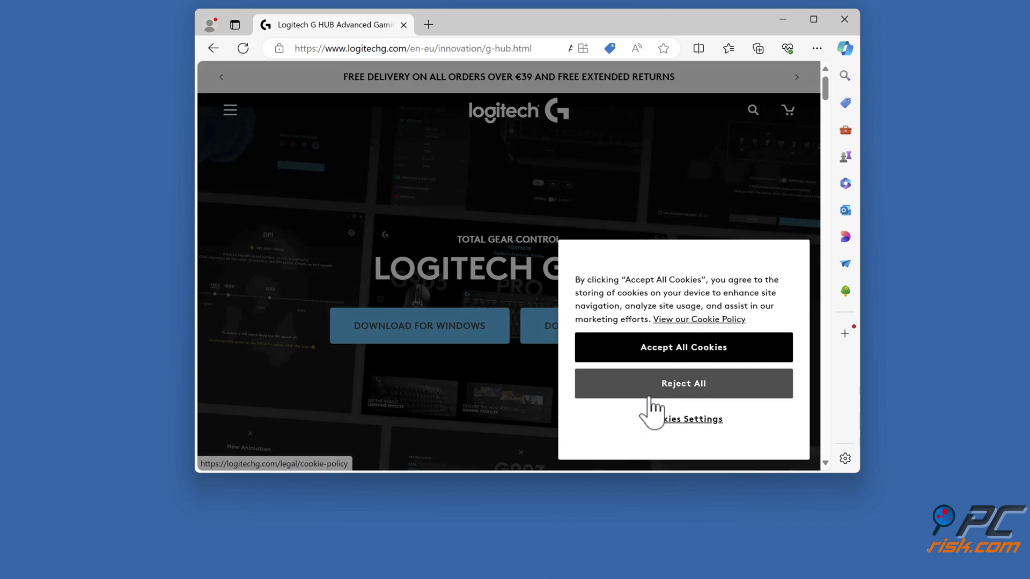
pyautogui.click(663, 392)
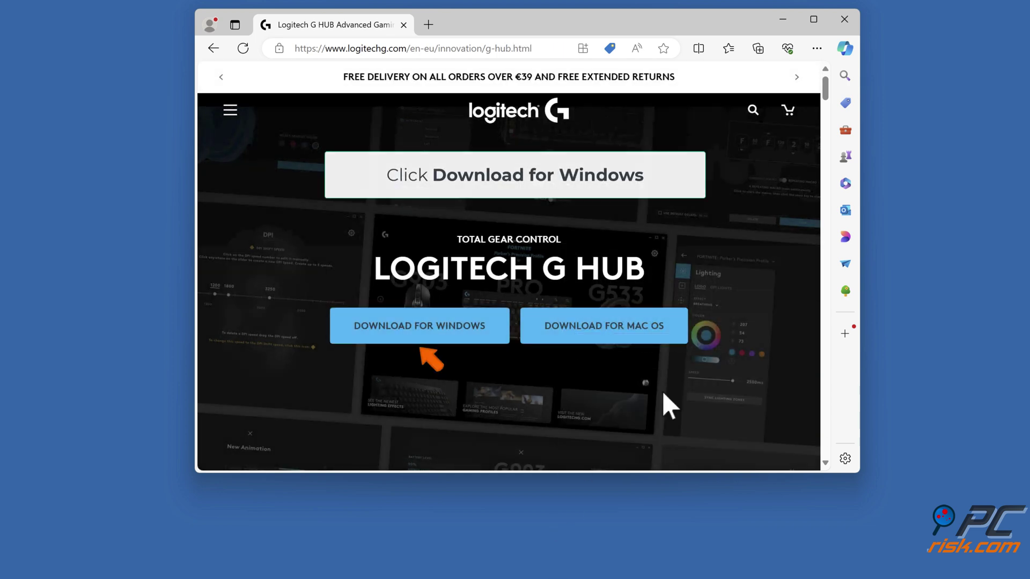
pyautogui.click(419, 338)
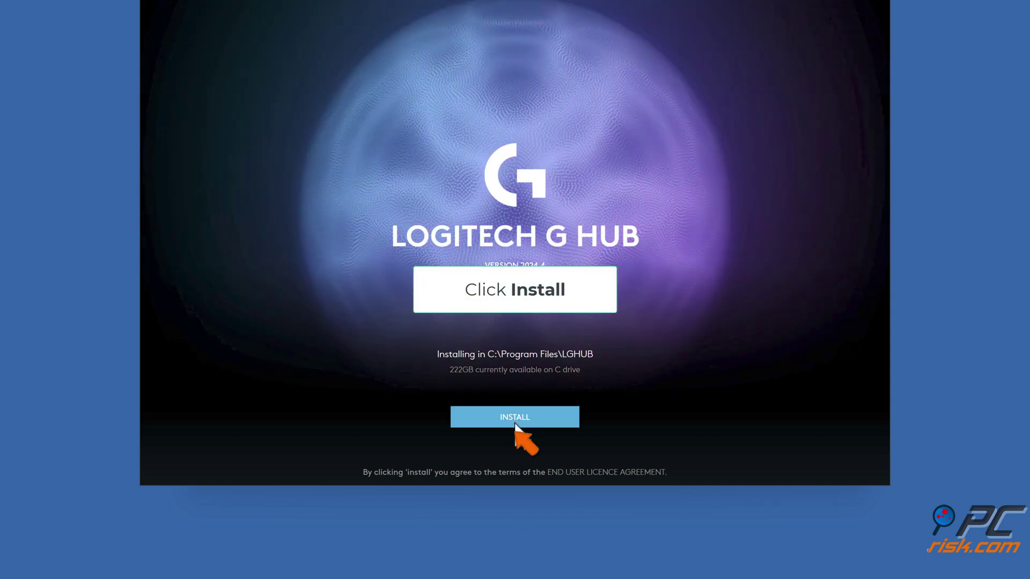
# - Install G HUB, close Edge, decline usage data and update emails, skip the intro, and close G HUB
pyautogui.click(515, 423)
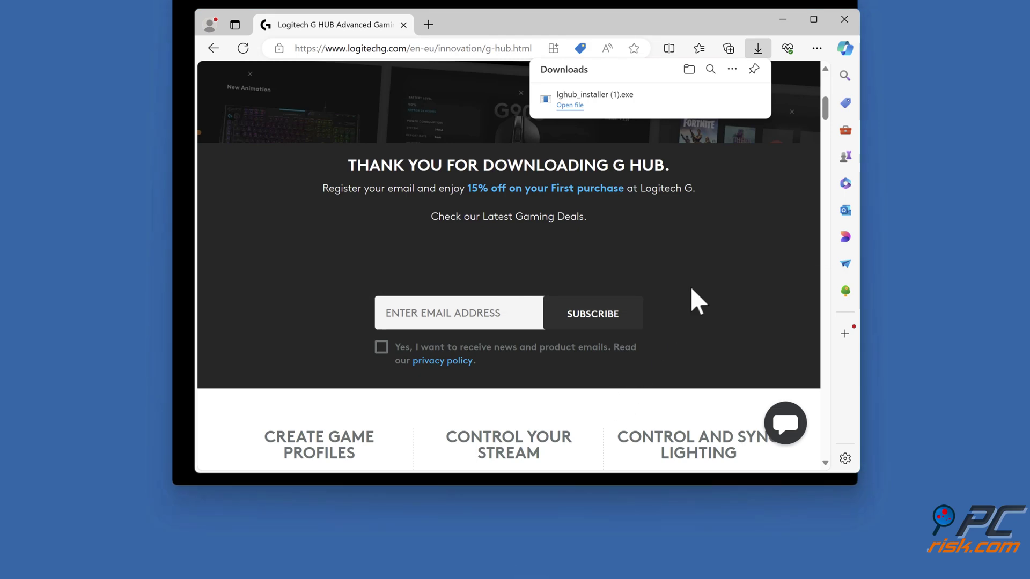
pyautogui.click(851, 13)
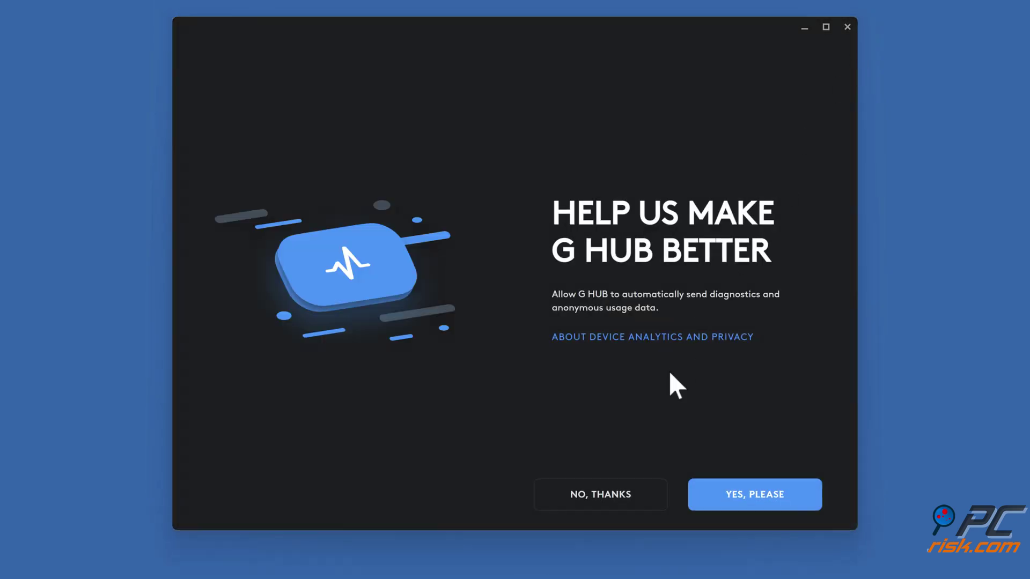
pyautogui.click(602, 507)
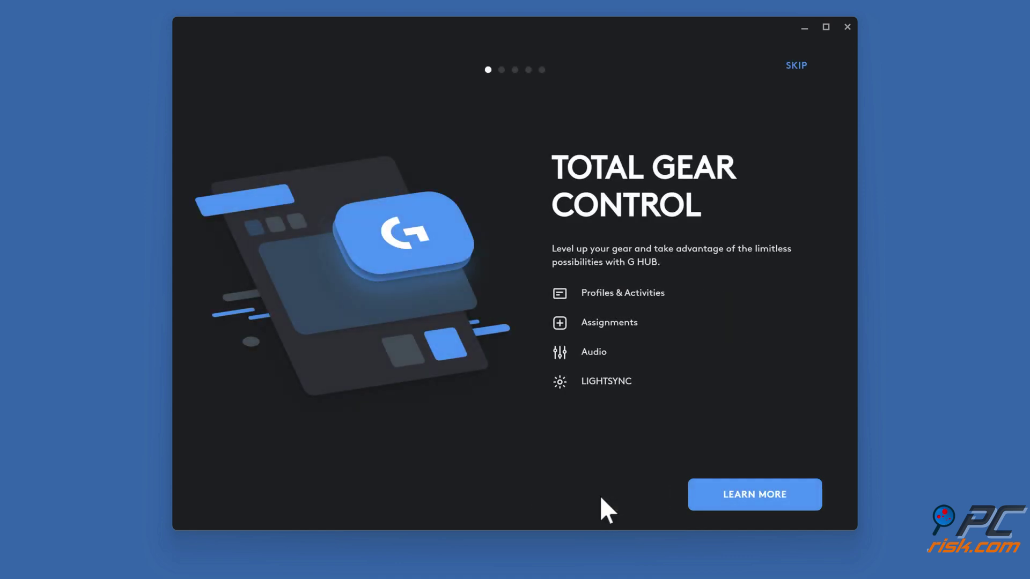
pyautogui.click(795, 69)
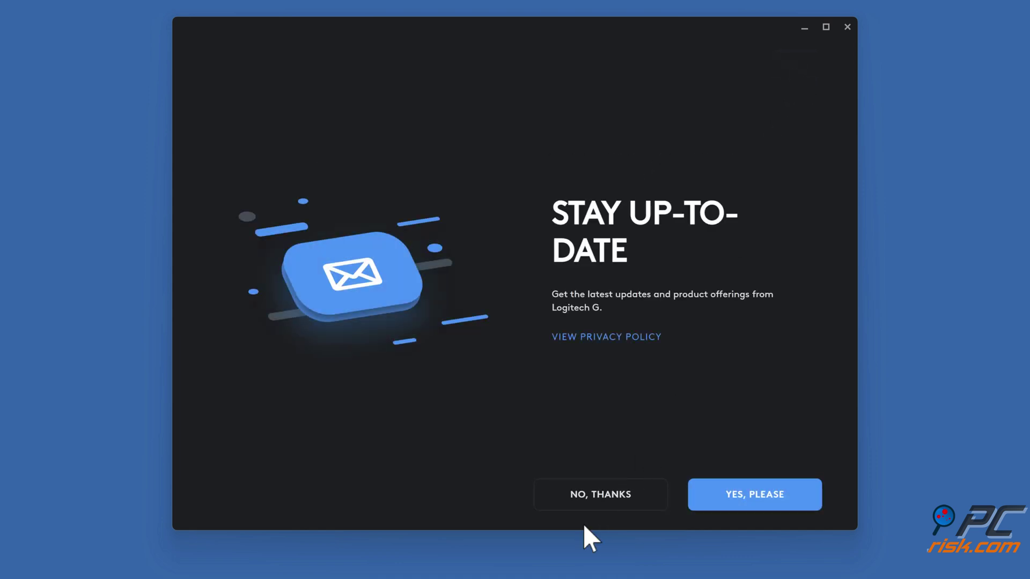
pyautogui.click(591, 507)
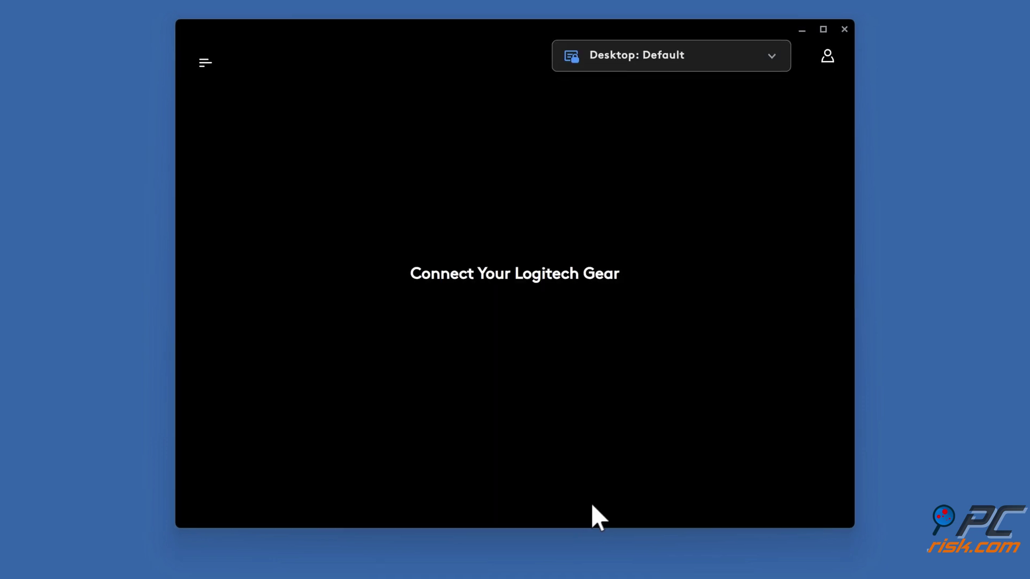
pyautogui.click(763, 96)
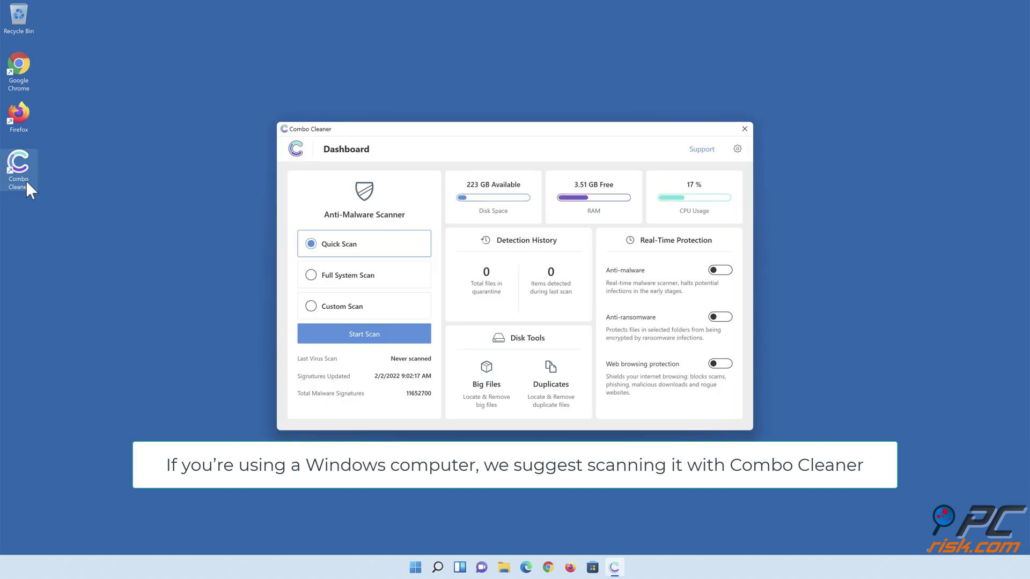
# - Run a quick Combo Cleaner scan and move all detected threats (322 files) to quarantine
pyautogui.click(358, 342)
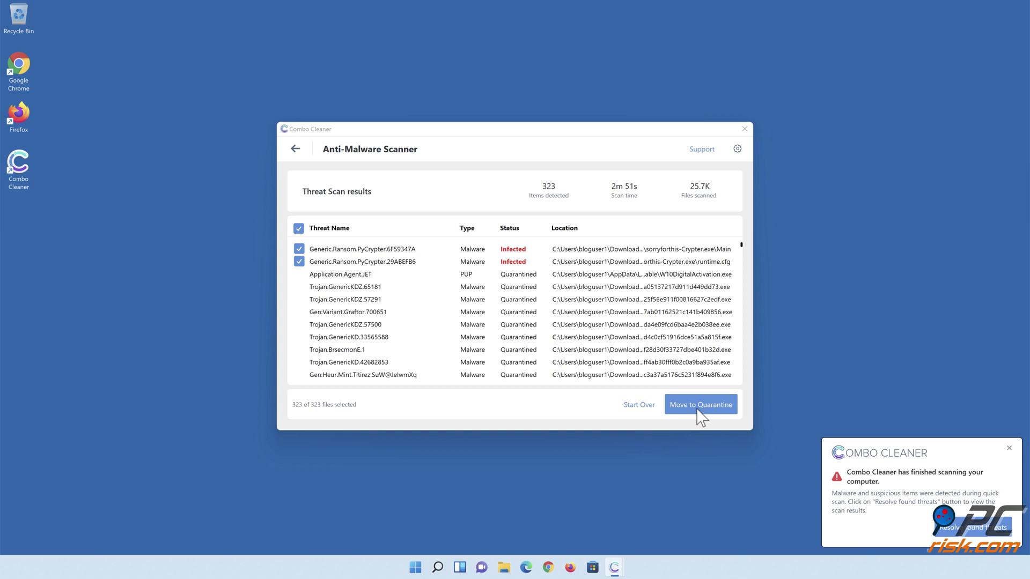
pyautogui.click(698, 408)
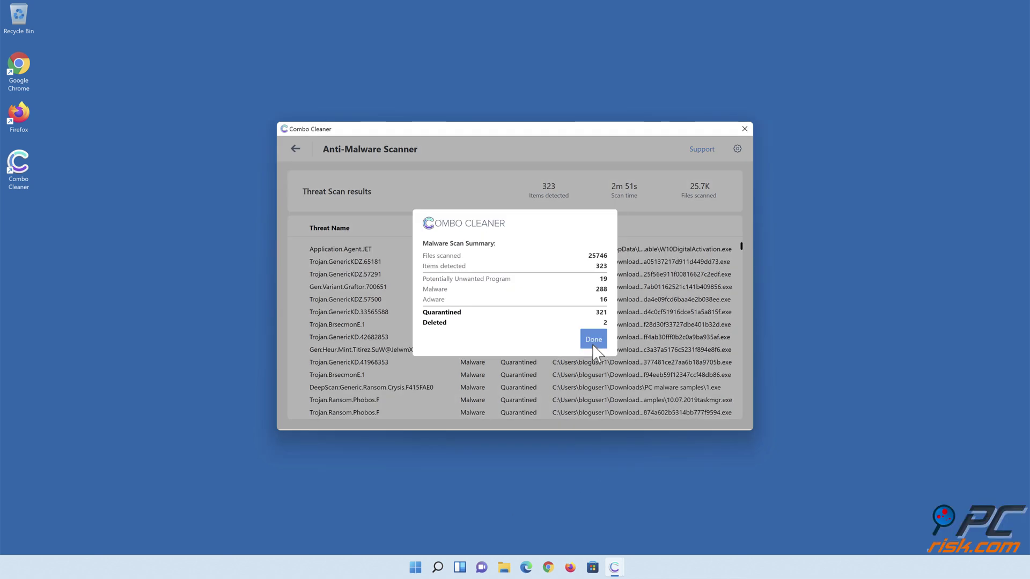
pyautogui.click(593, 340)
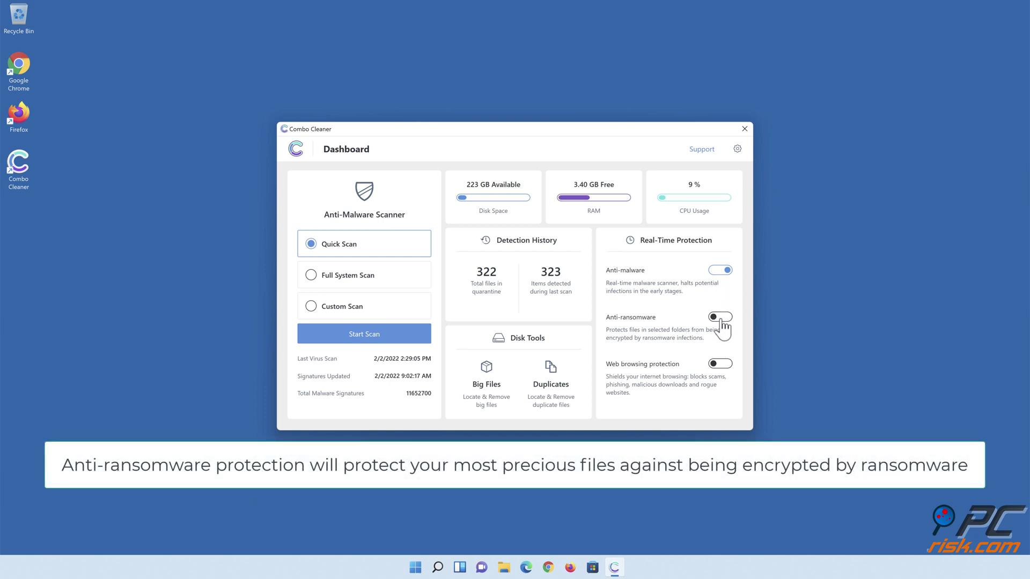
# - Switch on Anti-ransomware with Libraries > Documents as a protected folder, then return to the Dashboard
pyautogui.click(721, 320)
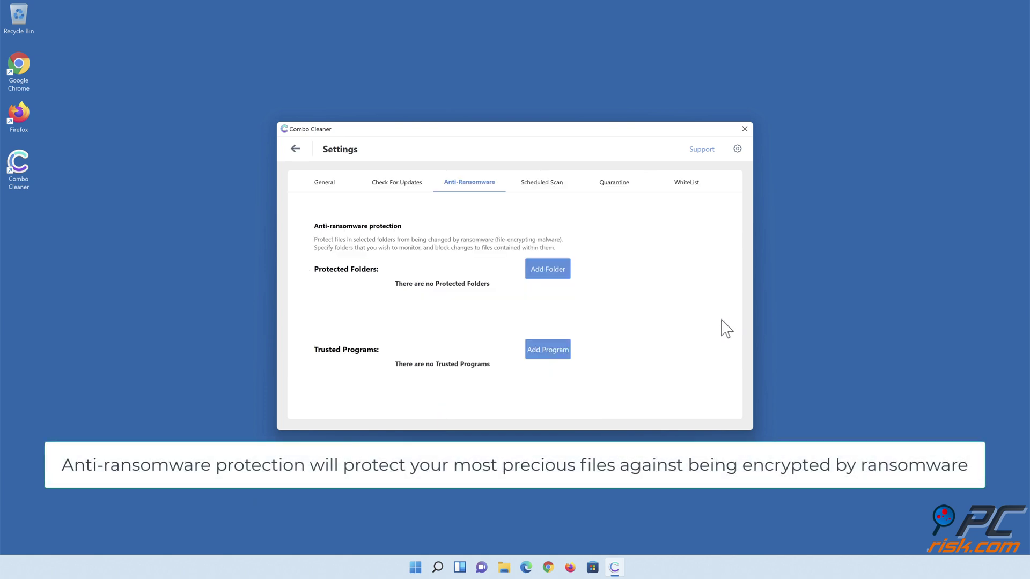
pyautogui.click(548, 270)
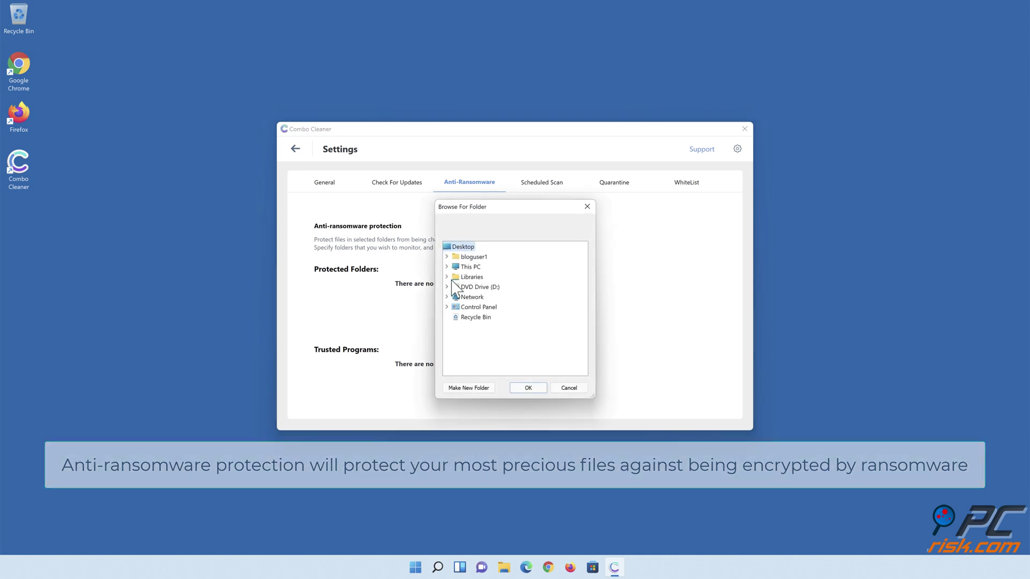
pyautogui.click(446, 277)
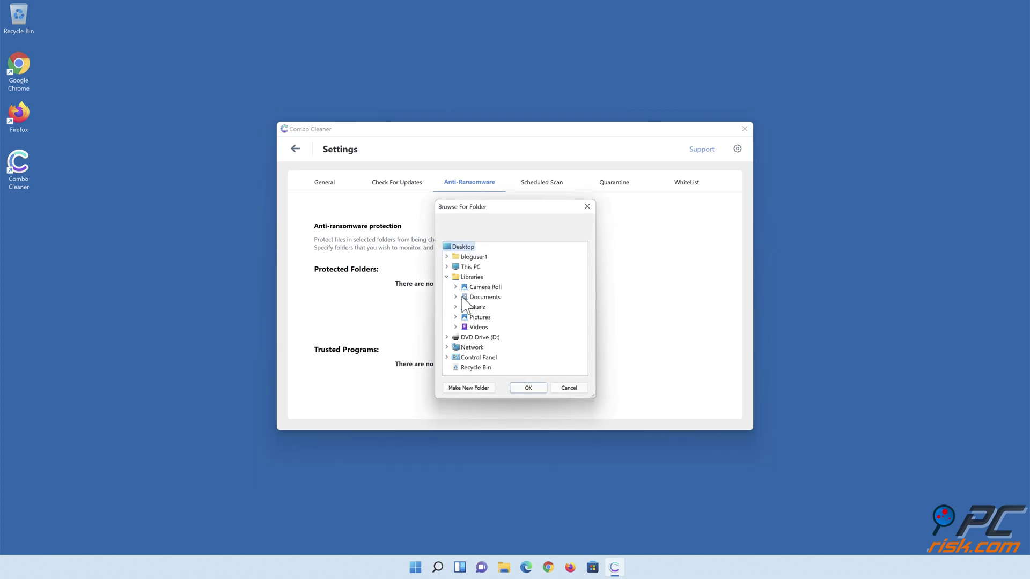
pyautogui.click(455, 297)
pyautogui.click(482, 309)
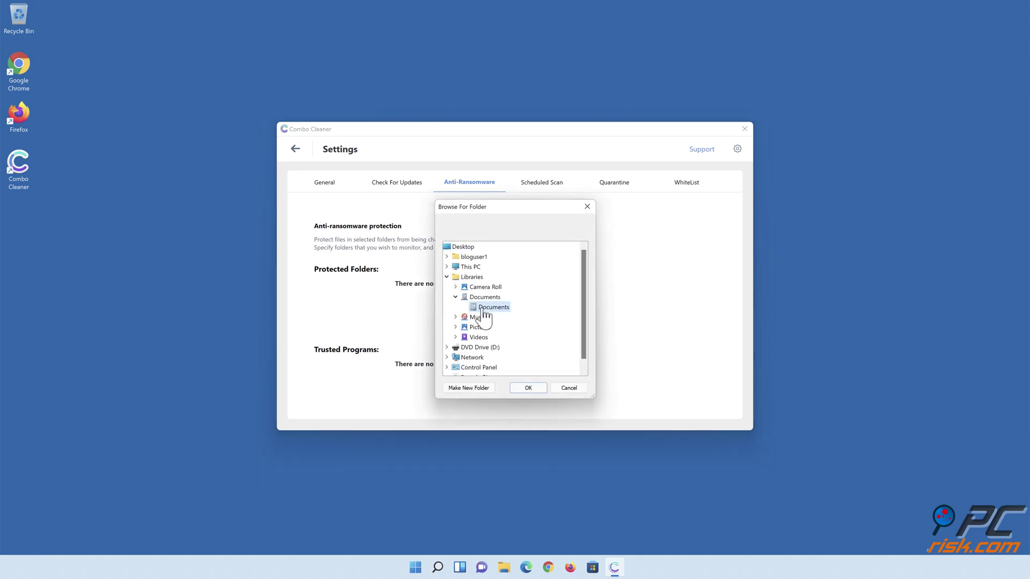
pyautogui.click(528, 389)
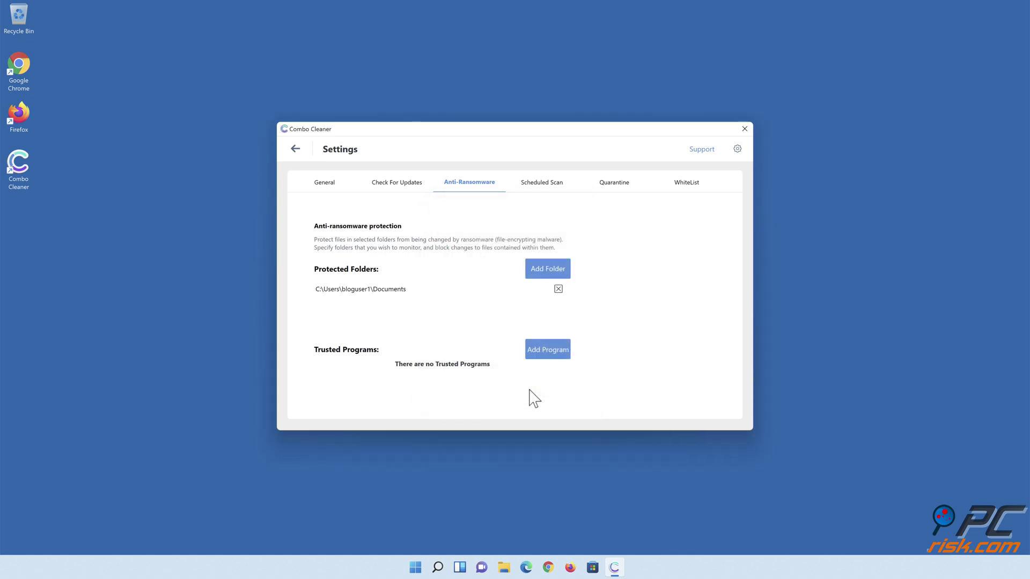
pyautogui.click(299, 152)
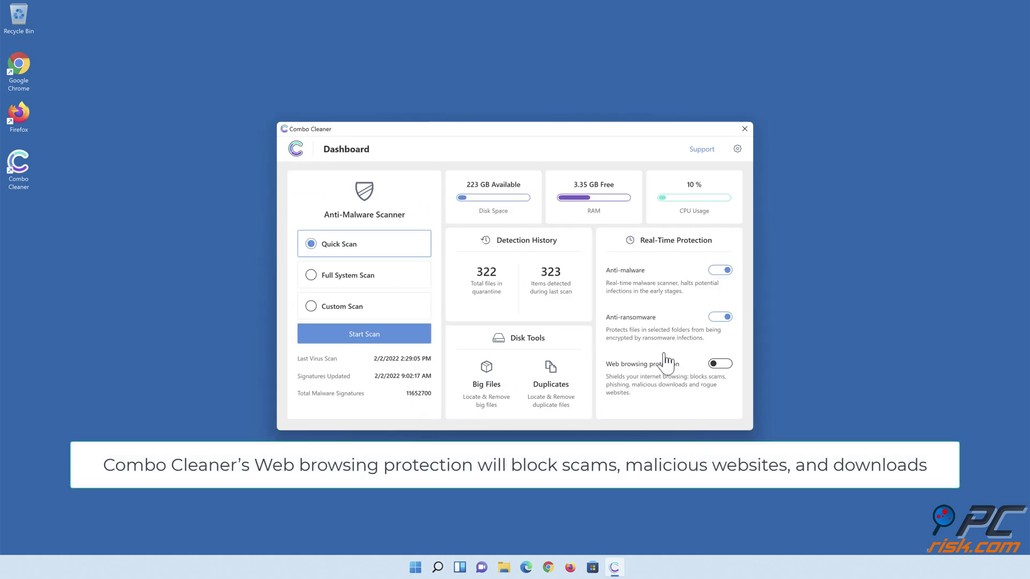
# - Enable Web browsing protection on the Combo Cleaner Dashboard, then close the app
pyautogui.click(720, 365)
pyautogui.click(523, 508)
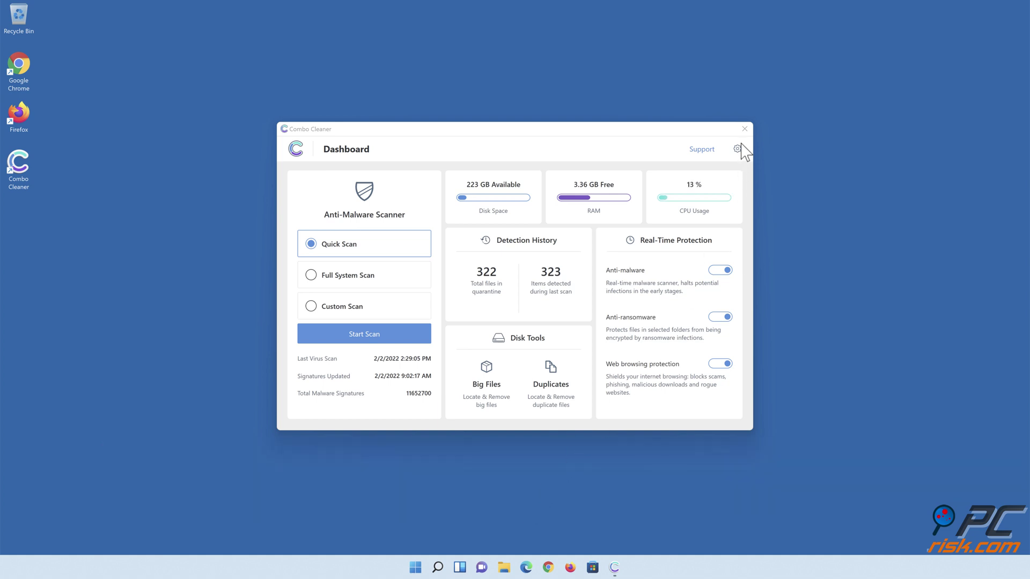
pyautogui.click(745, 129)
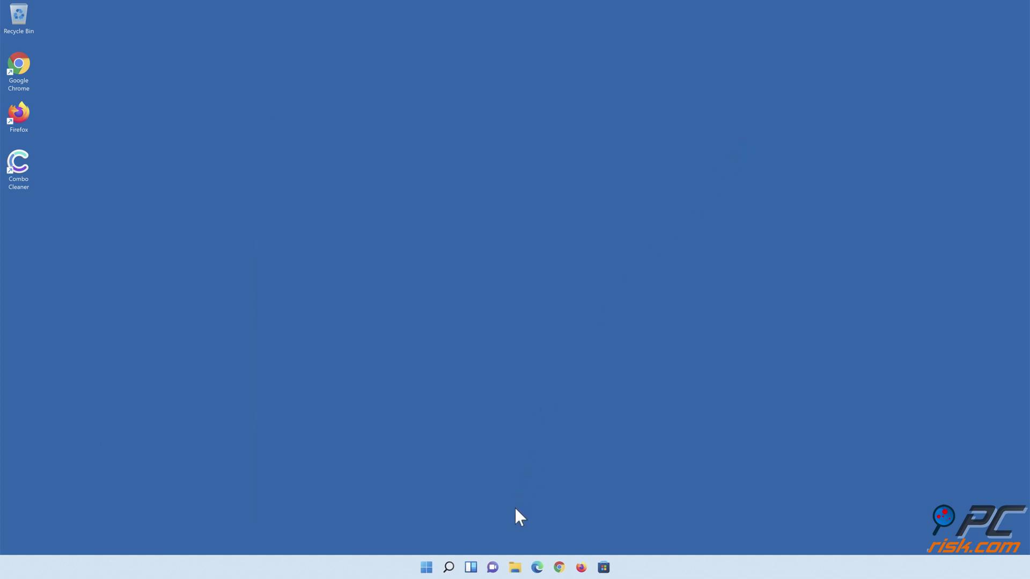